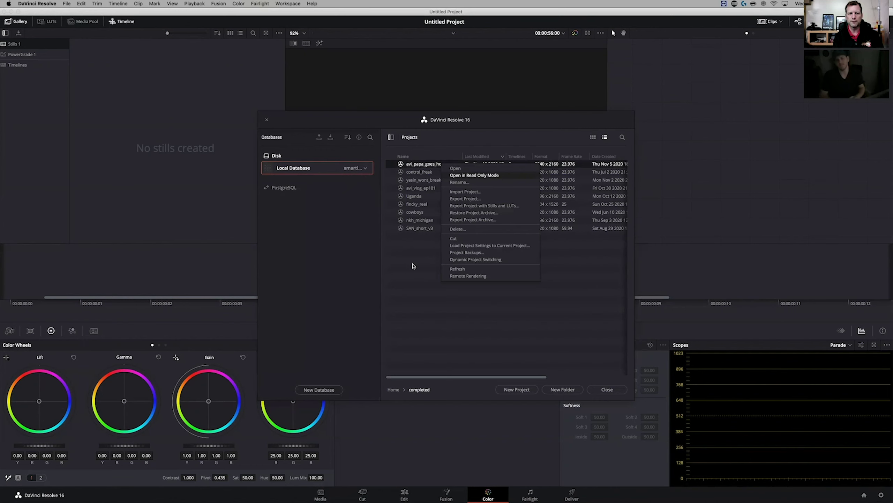
Open the avi_papa_goes_home project in read-only mode and switch to the Media page.
key("Return")
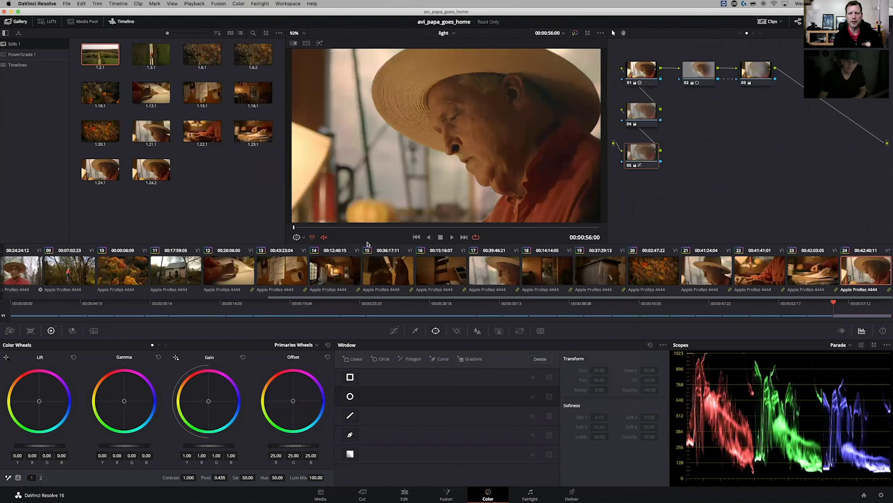
left_click(320, 492)
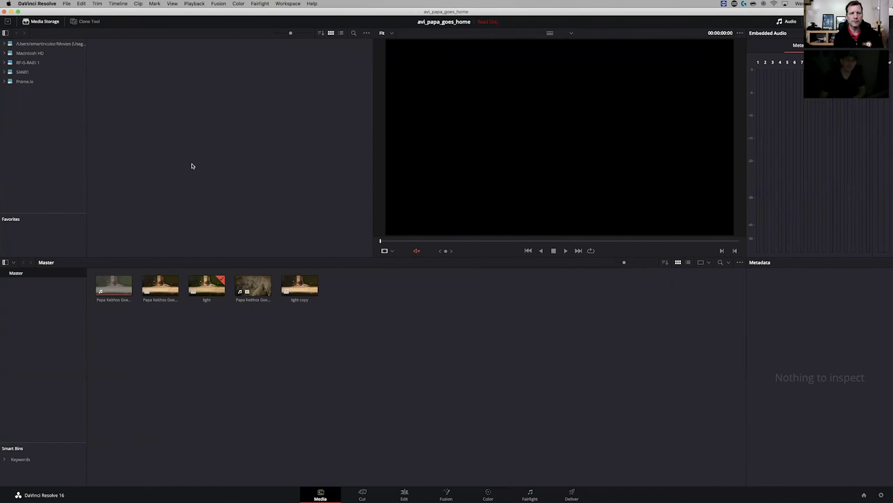
left_click(149, 284)
right_click(224, 263)
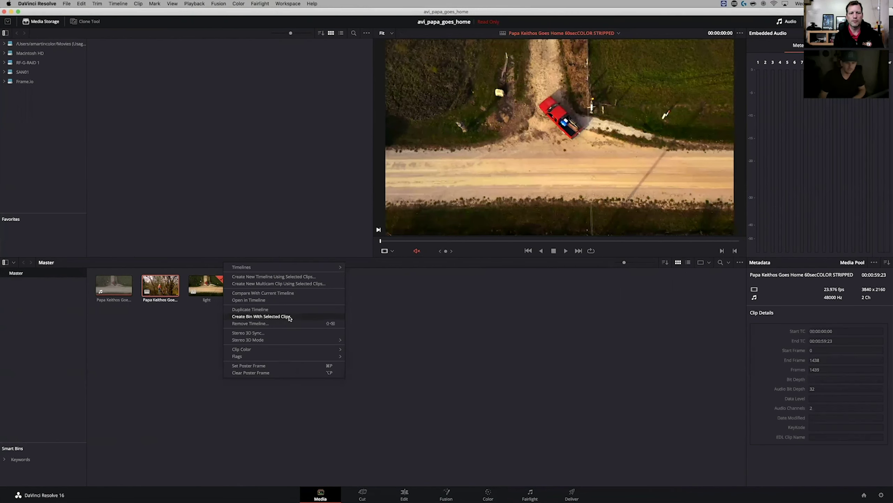
left_click(218, 320)
Reveal the Papa Keithos Goes Home 60secCOLOR STRIPPED.mov clip in media storage, with the media pool and storage both in list view.
left_click(689, 262)
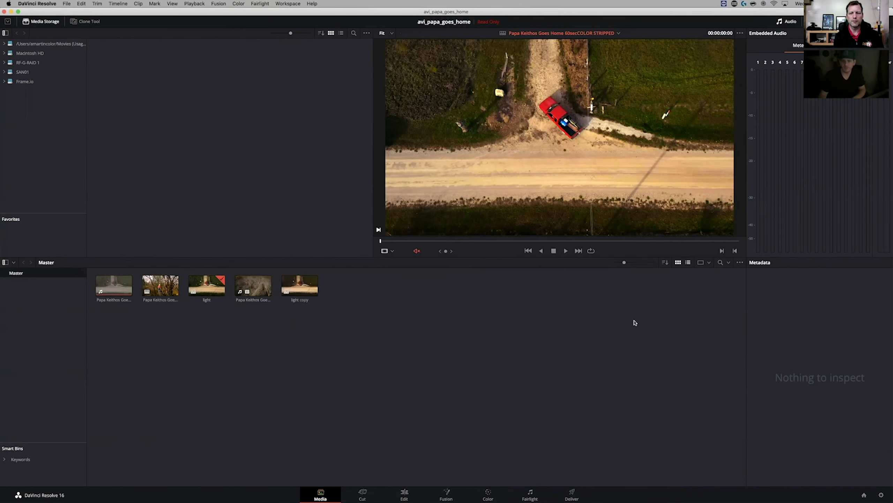
left_click(154, 281)
right_click(153, 282)
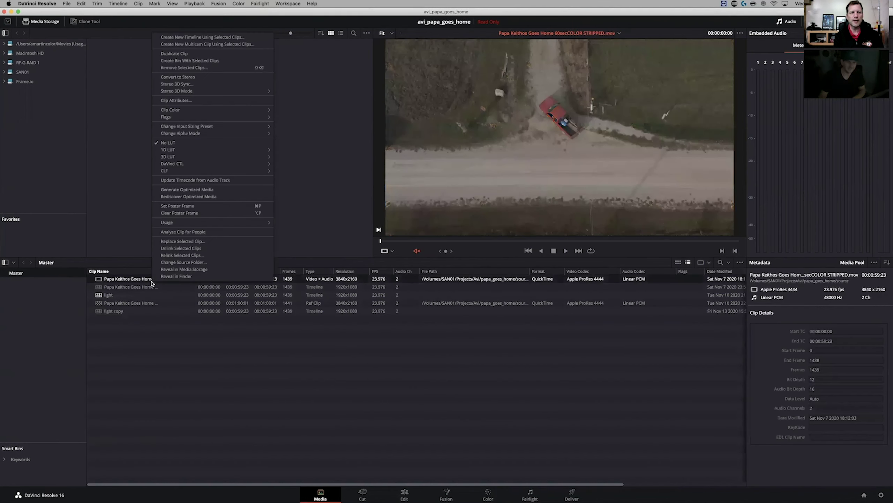
left_click(206, 269)
left_click(353, 51)
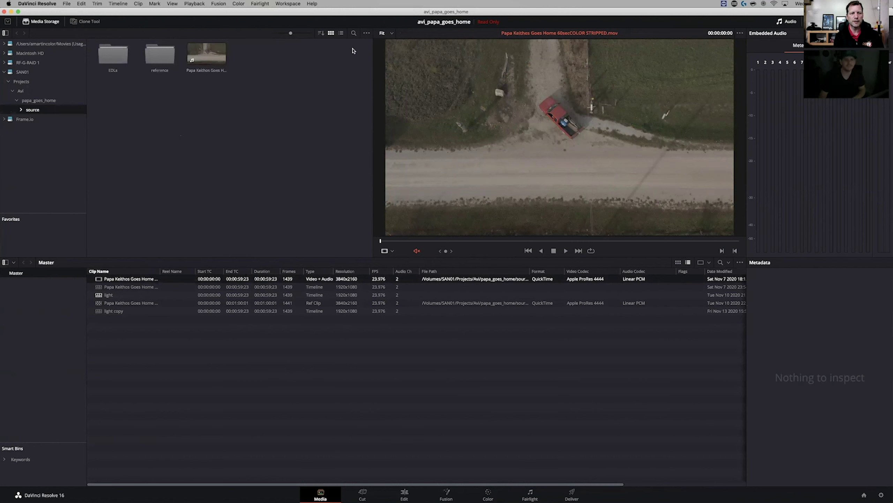
left_click(342, 33)
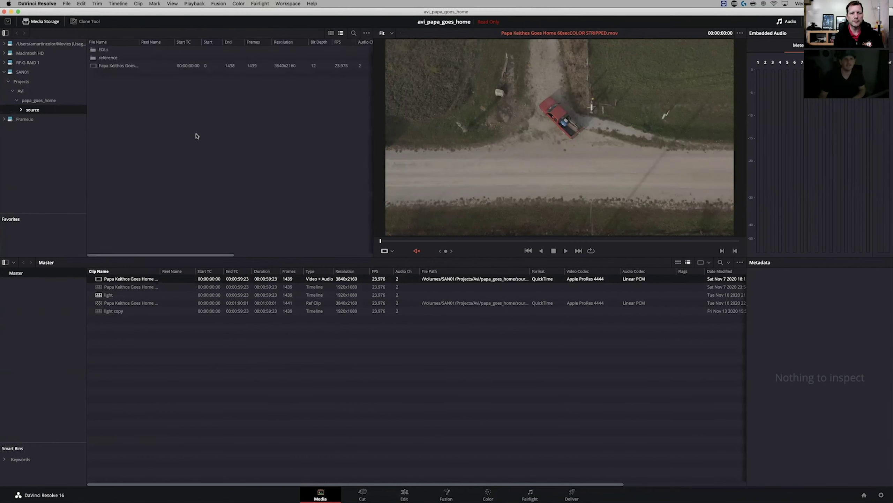
Browse media storage through SAN01's papa_goes_home folder and Macintosh HD's user home folder, selecting its Movies folder.
left_click(25, 72)
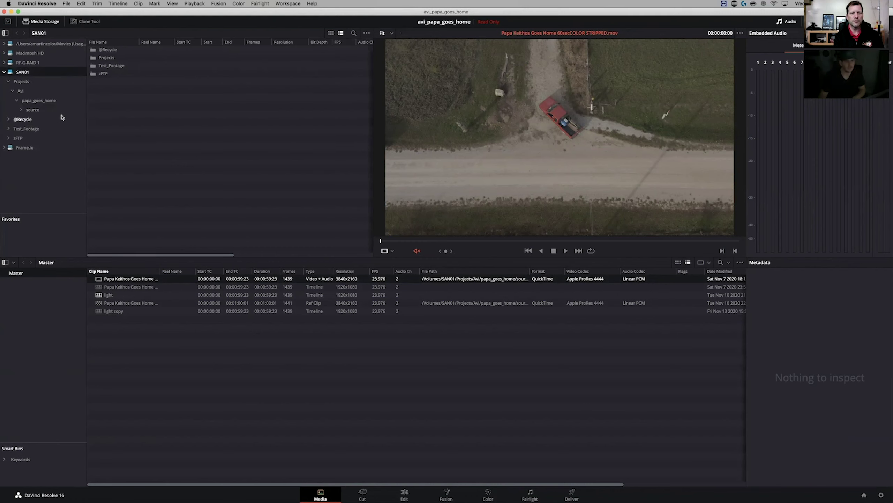
left_click(49, 103)
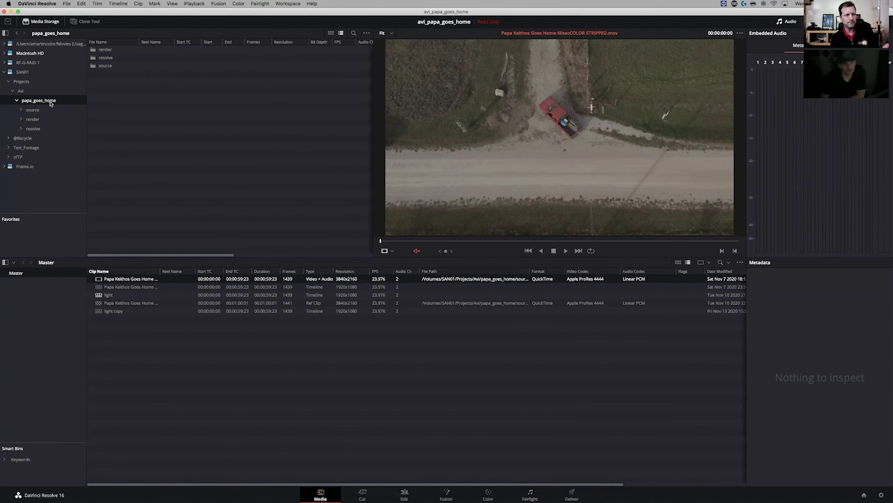
left_click(39, 54)
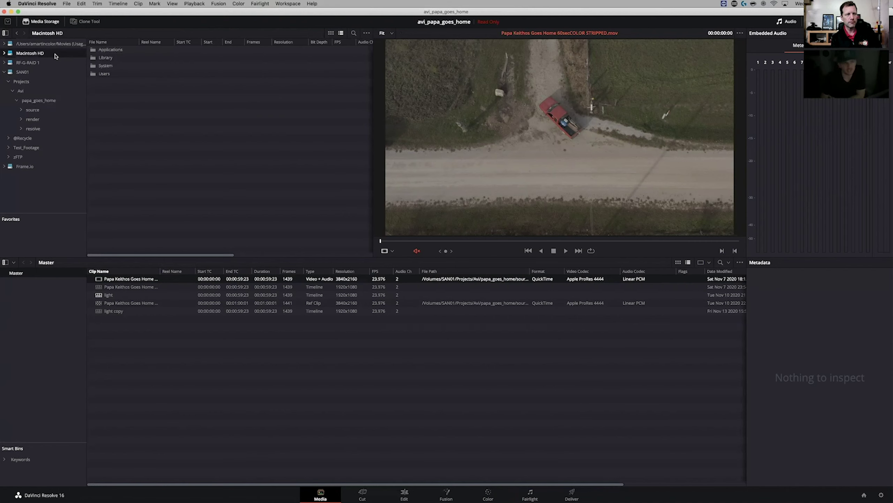
double_click(55, 55)
double_click(45, 91)
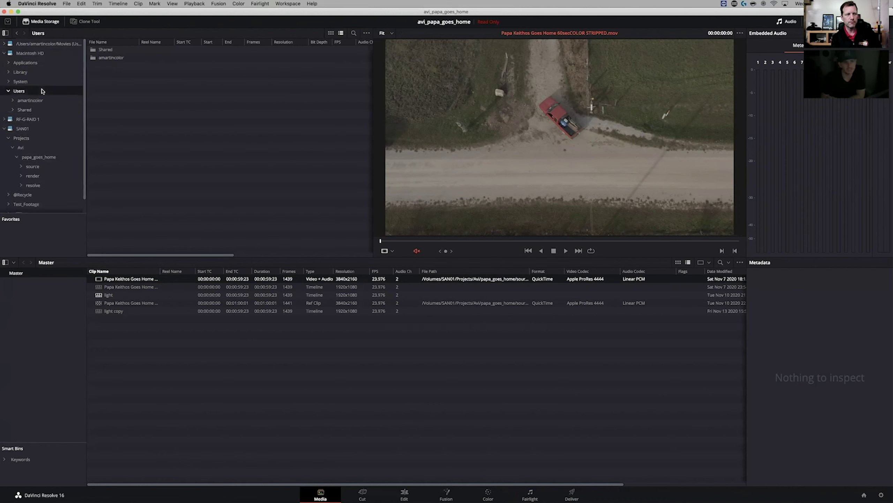
double_click(48, 100)
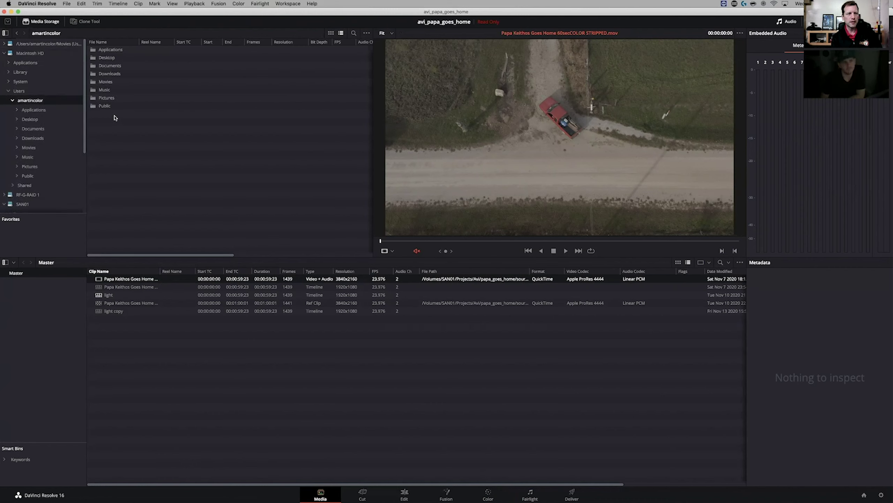
left_click(118, 81)
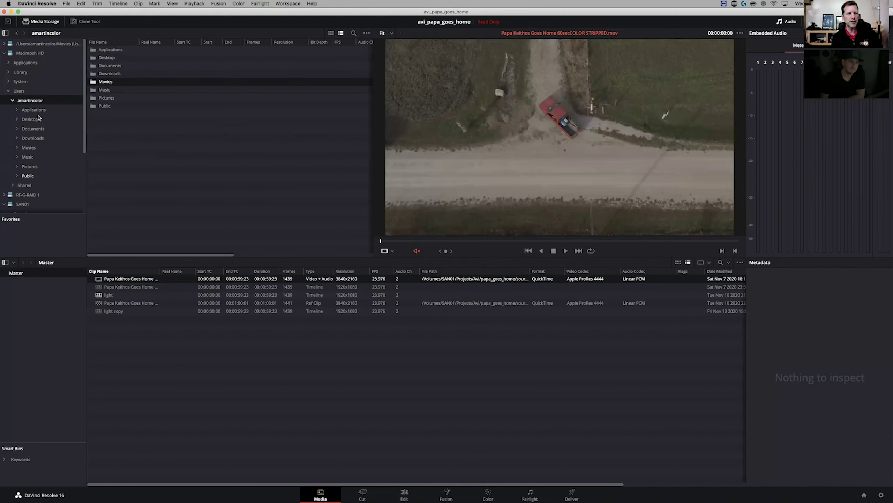
Switch to Finder and show the Projects folder in a new window.
key("super+Tab")
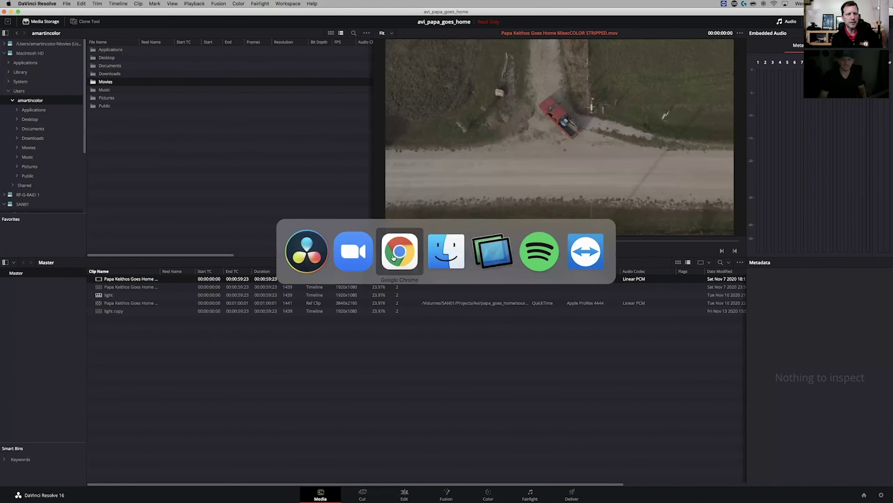
left_click(457, 251)
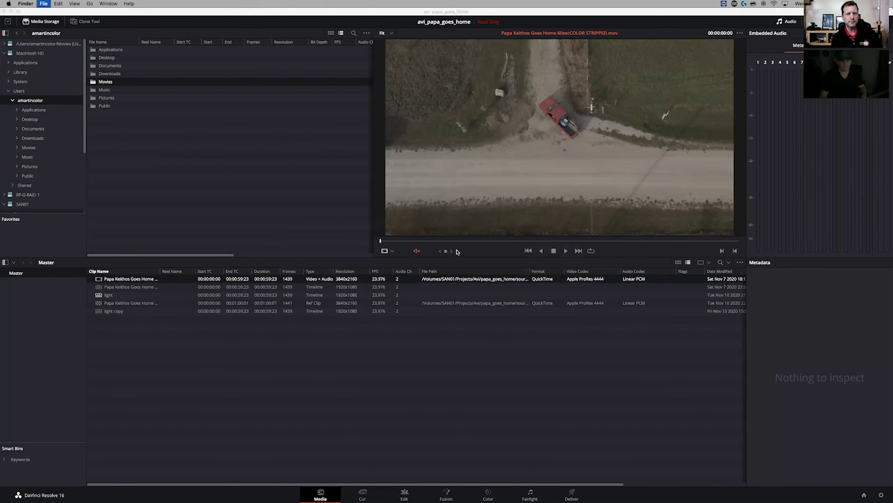
key("super+n")
left_click_drag(435, 105, 417, 158)
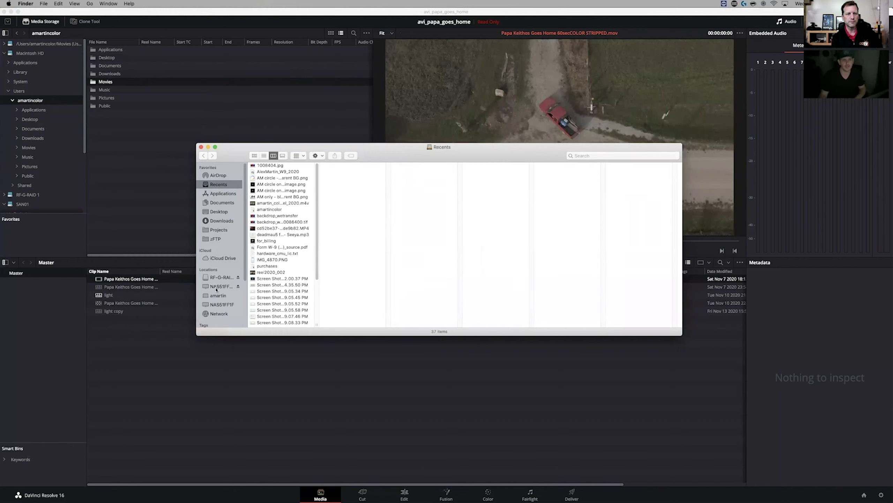
left_click(218, 229)
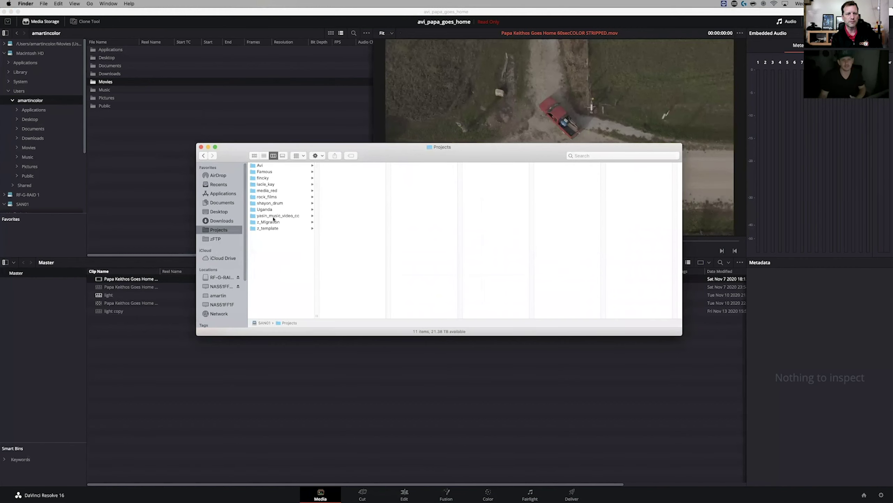
Return to DaVinci Resolve, collapse Macintosh HD in media storage and list SAN01's Projects folder to compare with Finder.
left_click(6, 54)
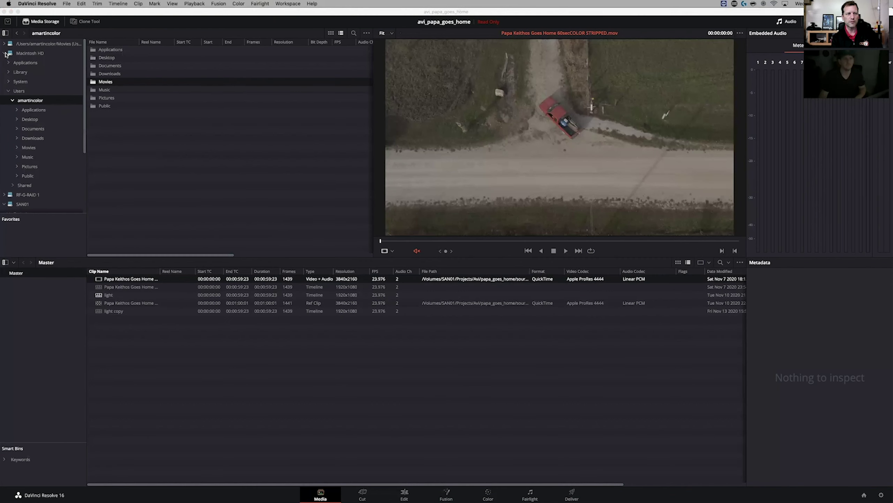
left_click(6, 54)
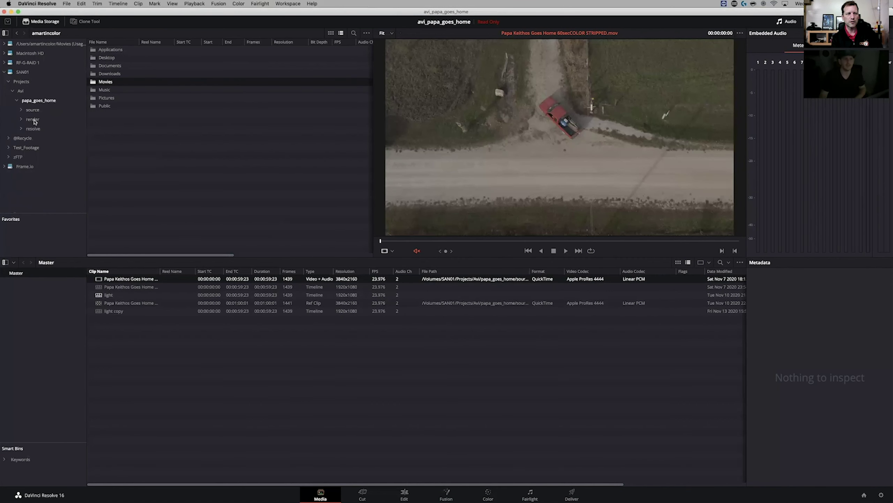
key("super+Tab")
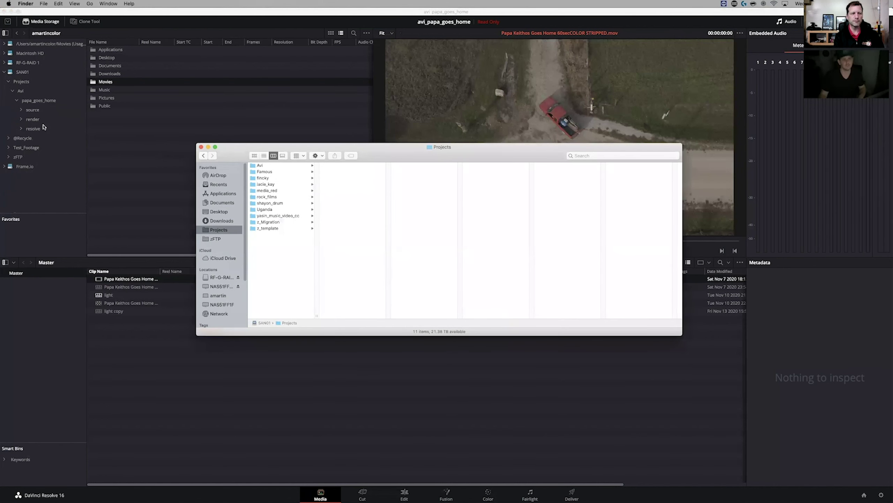
left_click(36, 82)
left_click(36, 82)
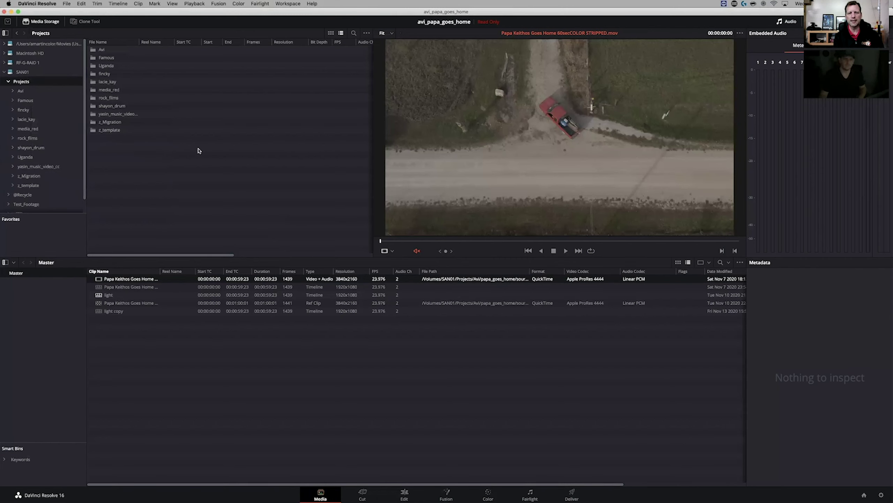
Browse from the Avi folder through papa_goes_home to source, checking its reference subfolder before returning to source.
left_click(28, 91)
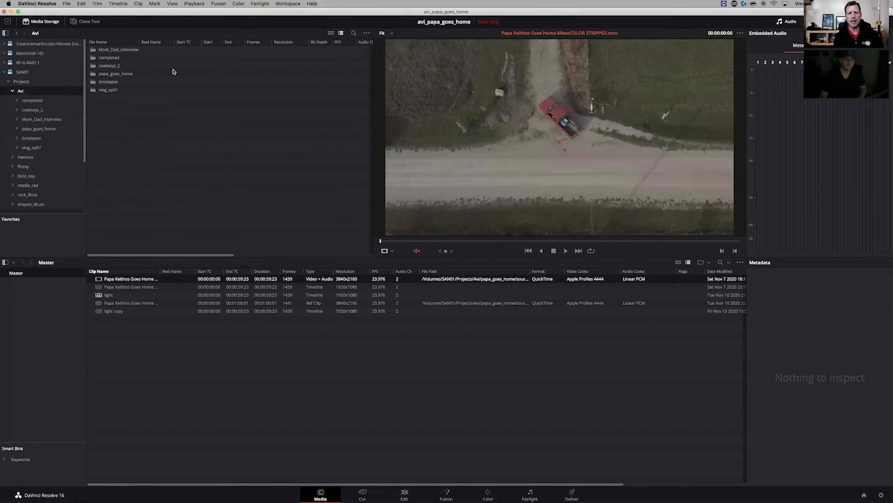
left_click(54, 129)
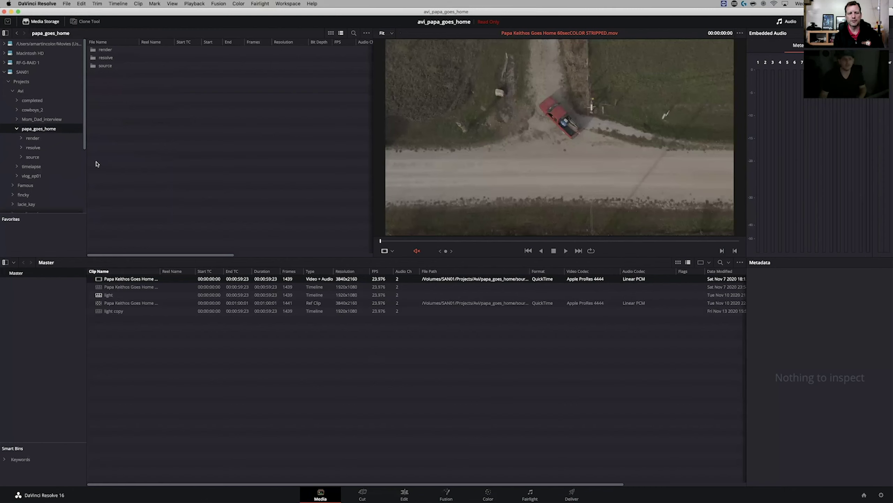
double_click(47, 157)
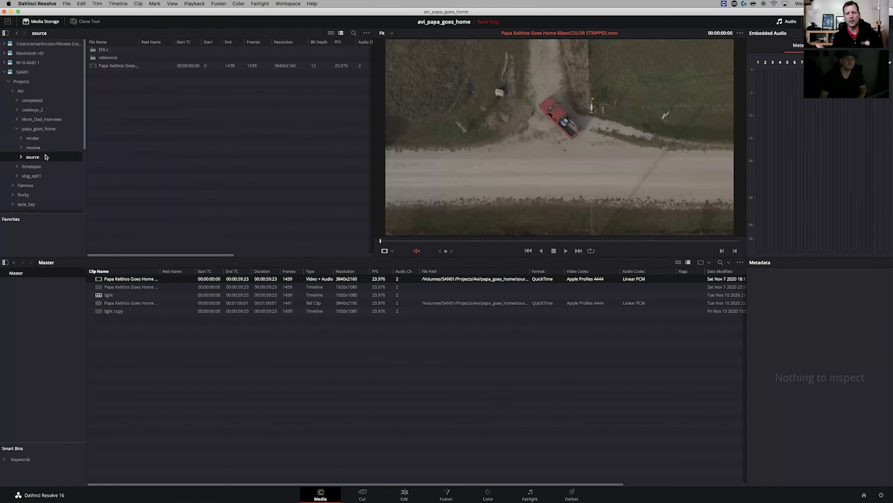
left_click(49, 175)
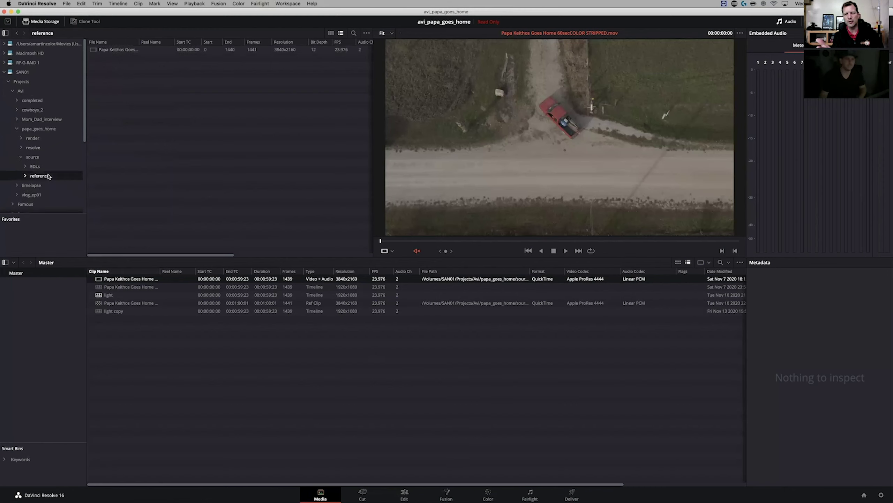
left_click(33, 157)
Select the COLOR STRIPPED source clip in media storage and scrub its preview to about 00:00:55:03.
left_click(127, 66)
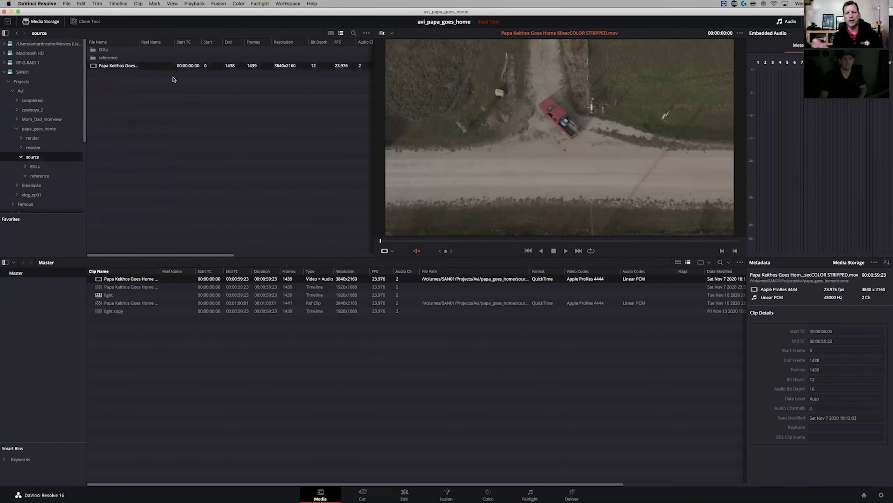
left_click_drag(382, 241, 710, 241)
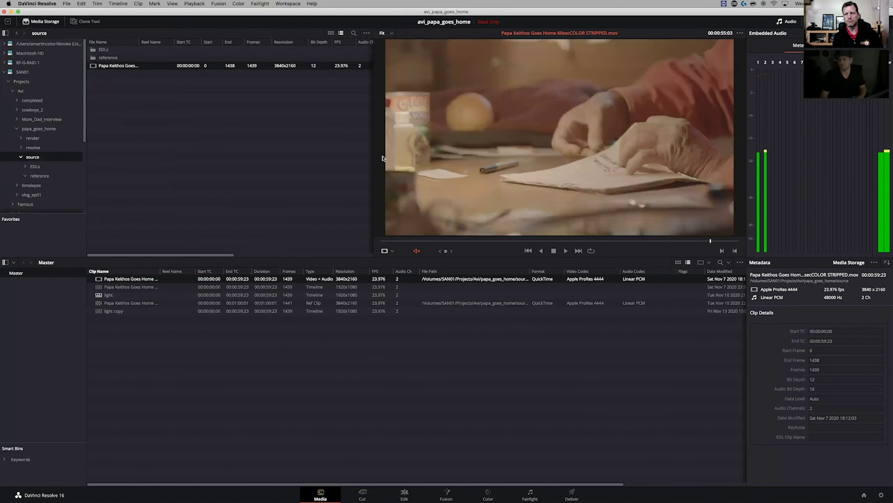
left_click(197, 134)
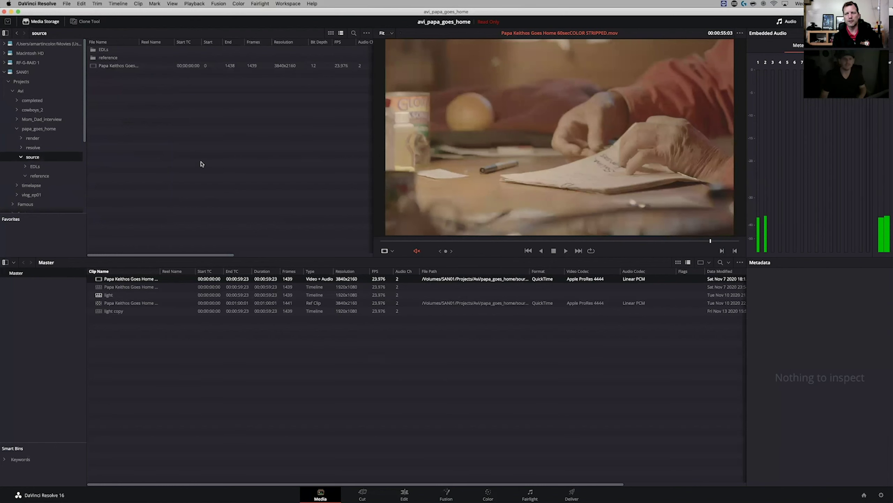
Examine the source clip's resolution, bit depth, frame rate and audio channel details in the storage list.
left_click(128, 66)
left_click_drag(125, 254, 141, 255)
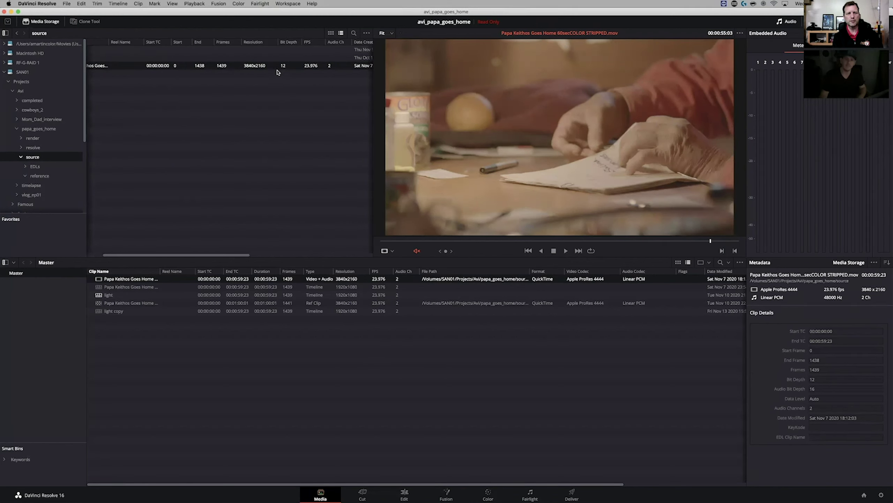
left_click(284, 121)
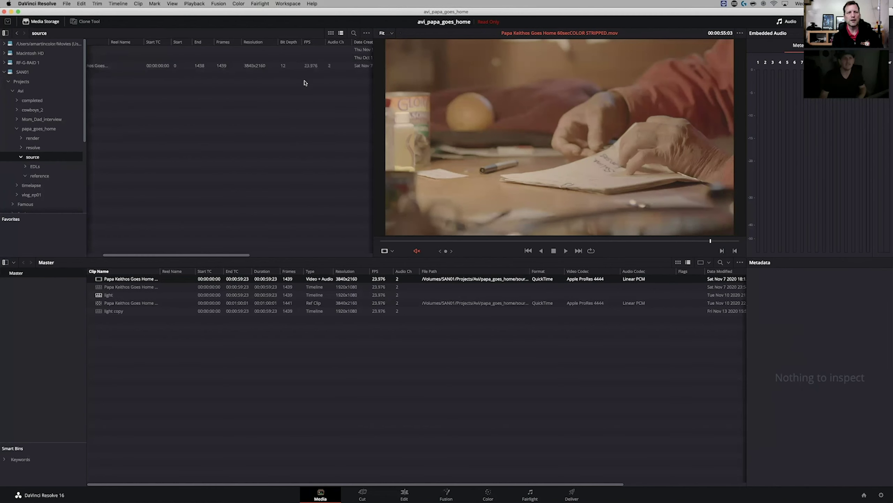
left_click(313, 67)
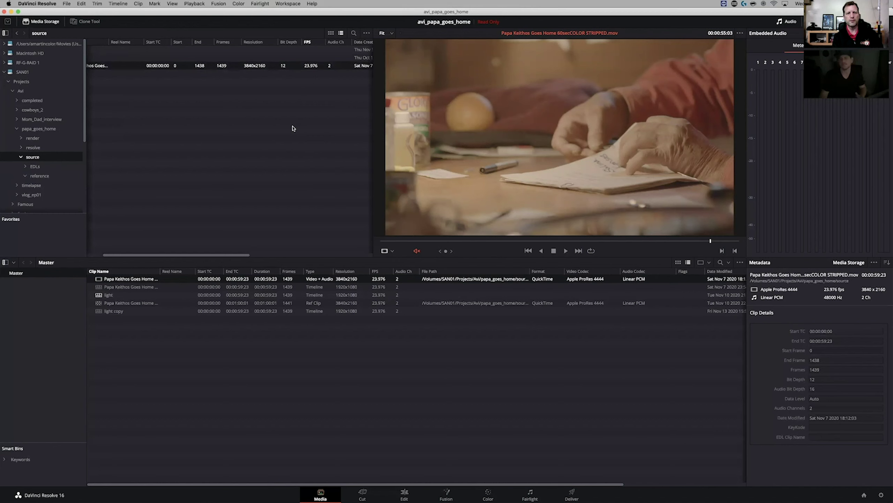
left_click(291, 129)
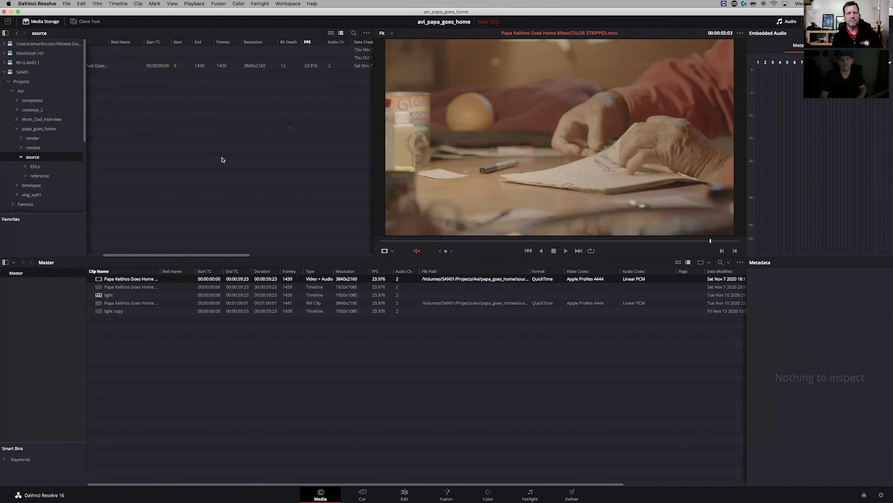
left_click(327, 69)
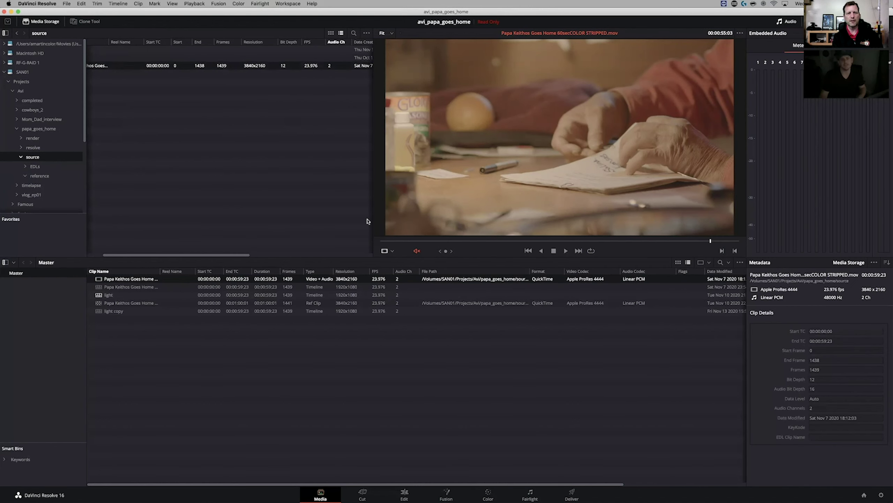
Preview several points near the clip's beginning, ending at about 00:00:04:17, to check its embedded audio levels.
left_click(414, 240)
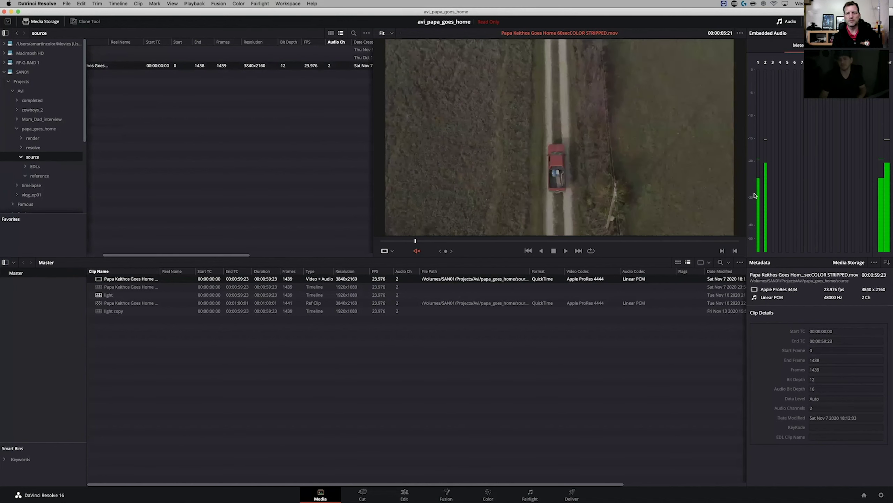
left_click(401, 241)
left_click(407, 241)
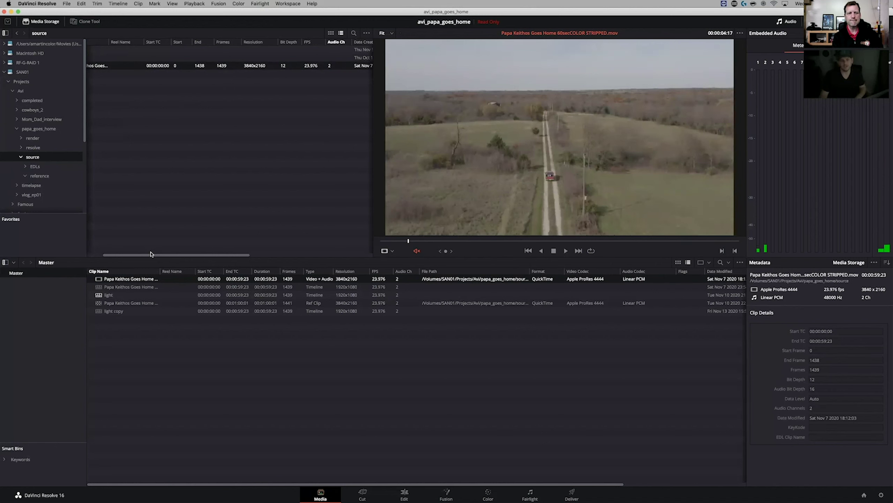
Create a new bin named source under Master in the media pool.
left_click_drag(127, 256, 111, 256)
left_click(166, 187)
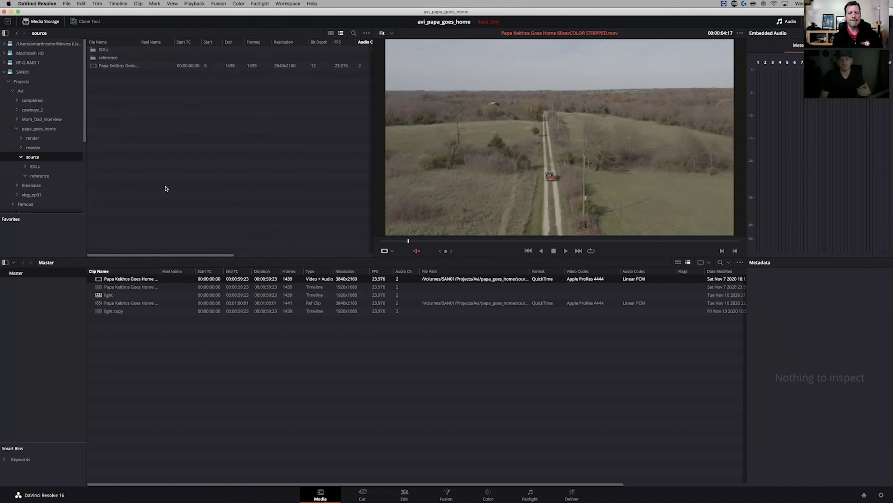
left_click(546, 378)
right_click(69, 275)
left_click(78, 303)
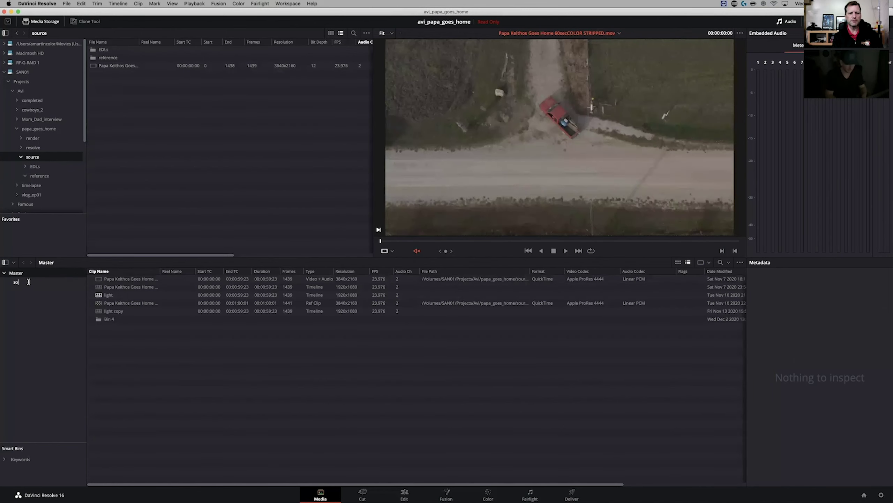
type("source")
key("Return")
Add the COLOR STRIPPED clip from media storage to the media pool's source bin.
right_click(129, 67)
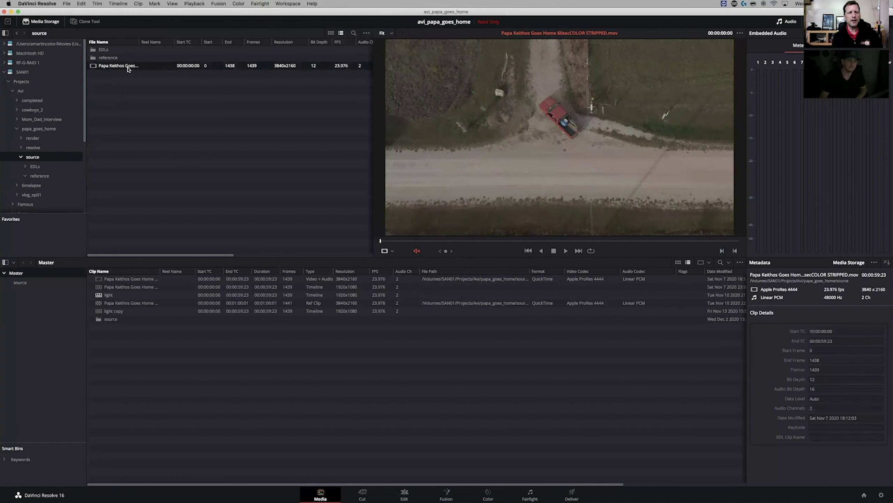
left_click(107, 99)
left_click(38, 283)
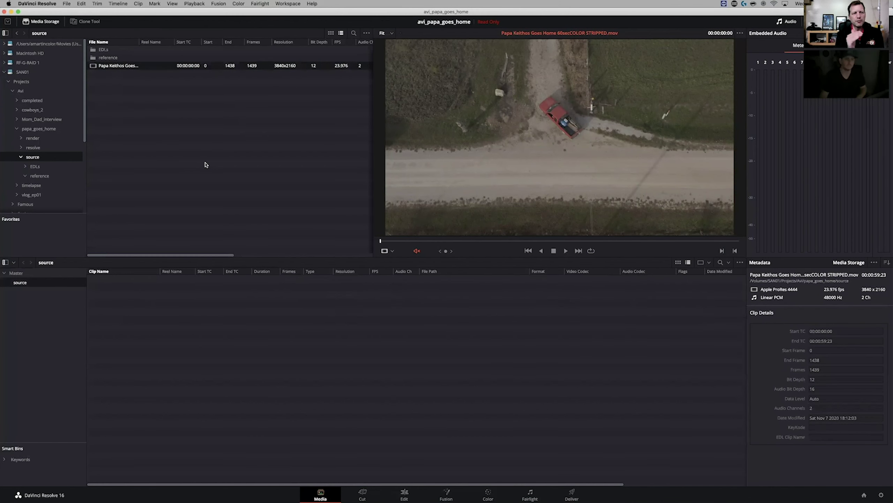
left_click(213, 149)
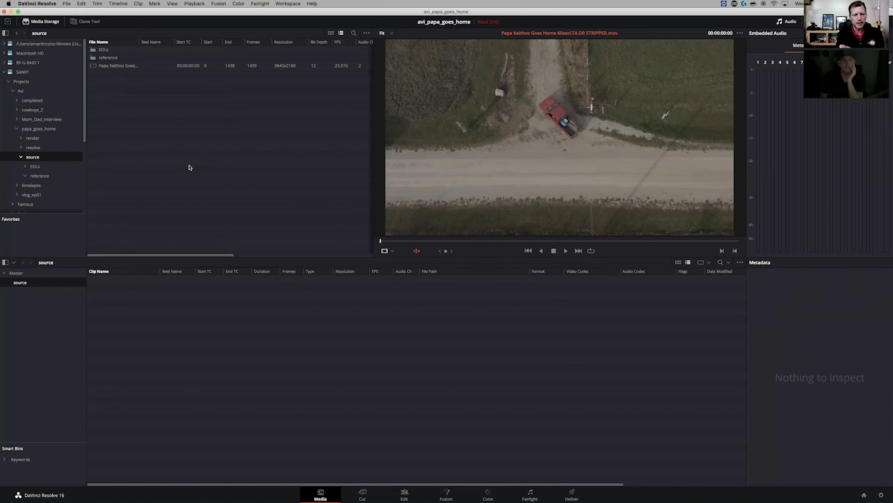
left_click(134, 68)
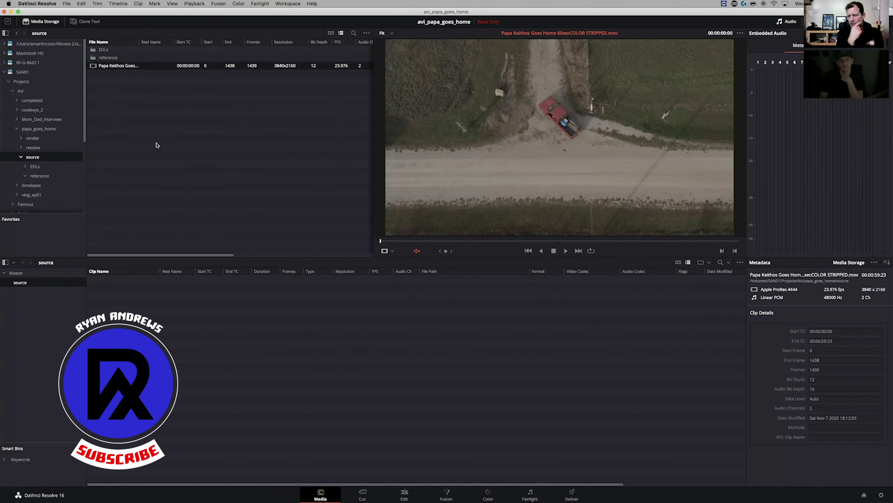
left_click(136, 69, "super")
left_click(136, 69)
right_click(137, 69)
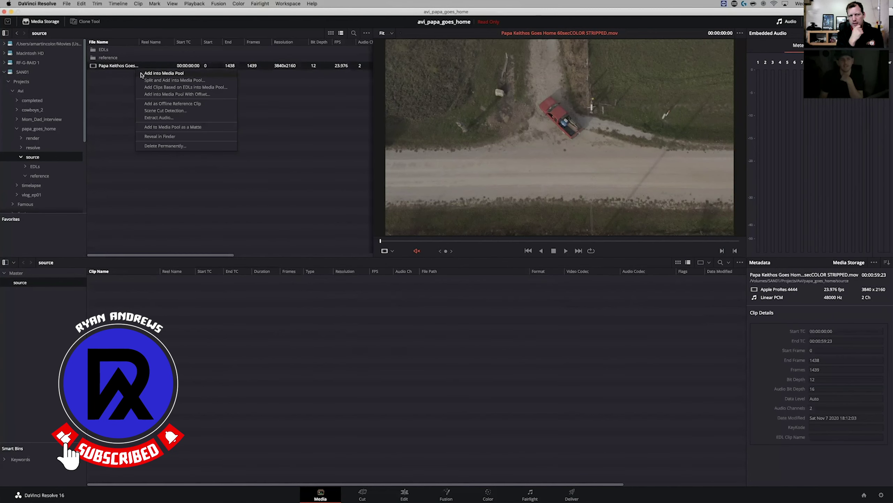
left_click(151, 74)
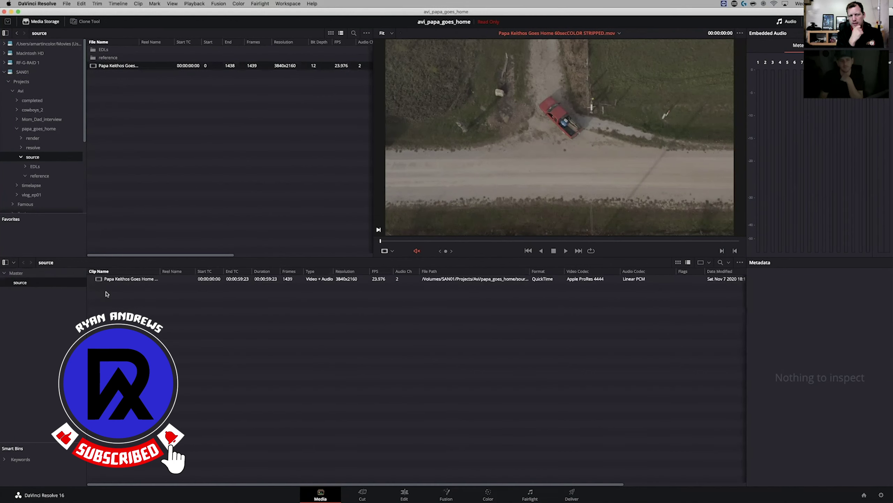
Create another bin under Master in the media pool and name it offline.
left_click(42, 276)
right_click(41, 276)
left_click(117, 308)
left_click(118, 309)
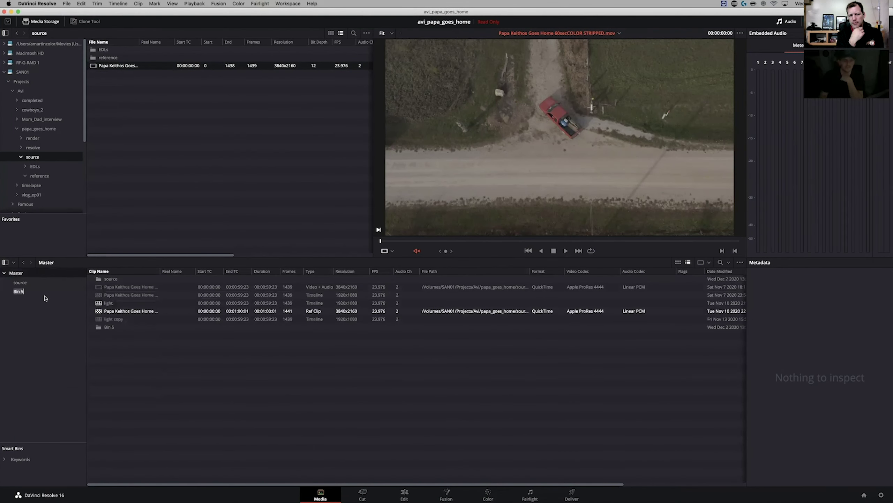
left_click(20, 291)
double_click(19, 291)
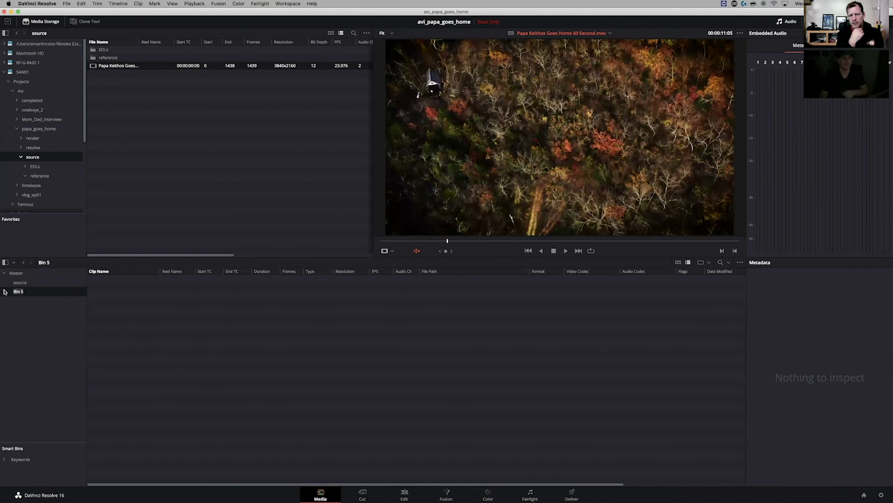
type("offline")
key("Return")
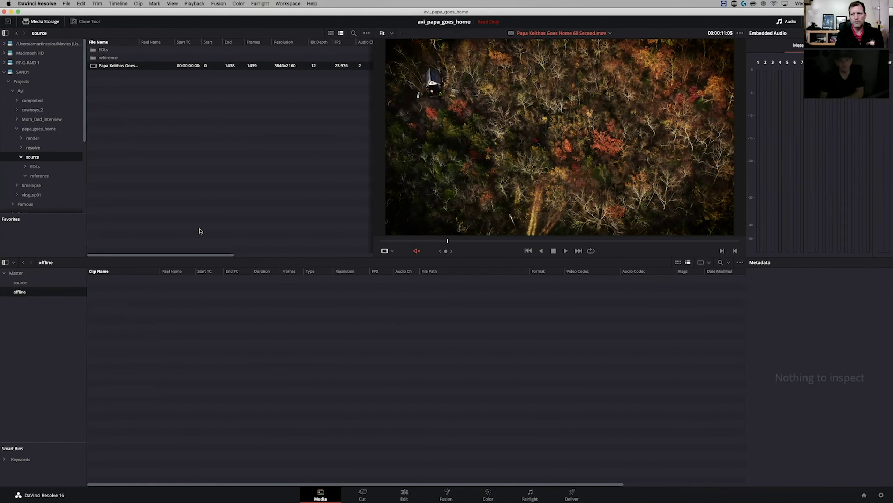
Open the reference folder in media storage and scrub the Papa Keithos Goes Home 60 Second clip to about 00:00:49:09.
left_click(151, 128)
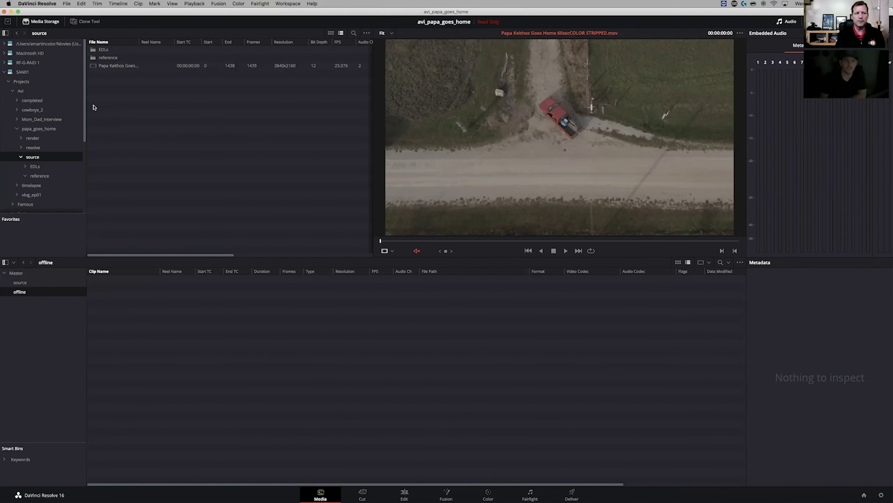
left_click(49, 175)
left_click(129, 50)
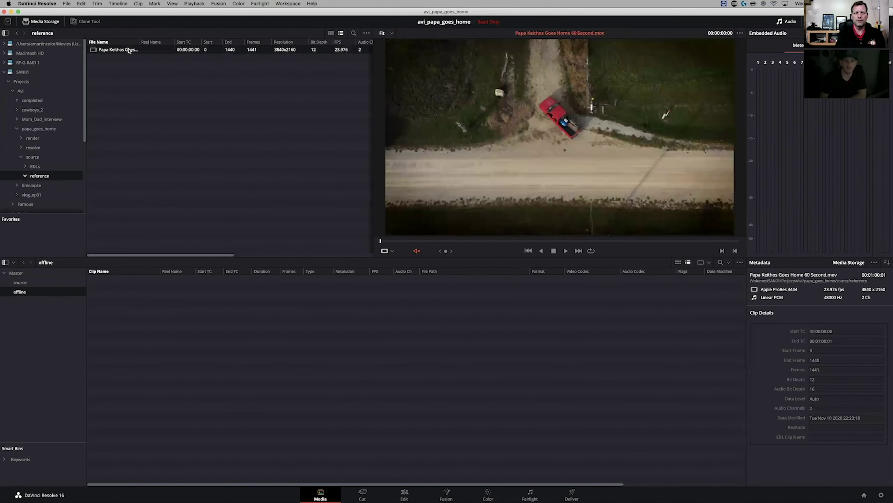
left_click_drag(382, 242, 675, 242)
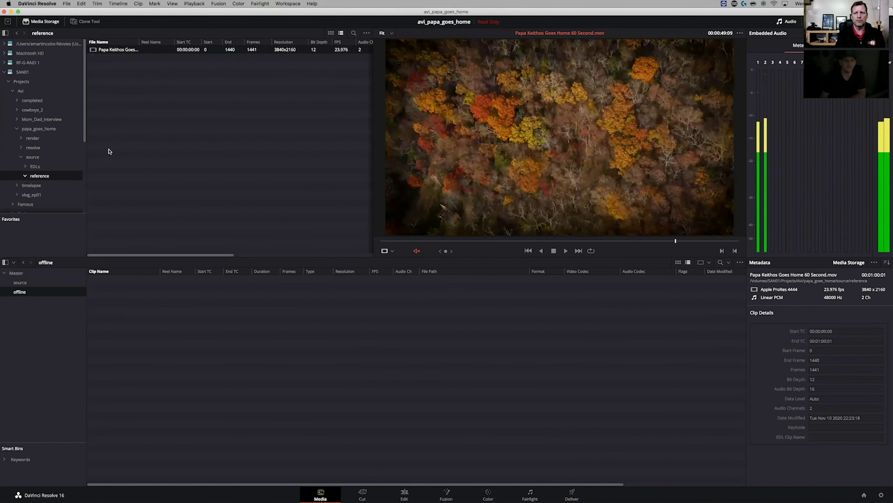
Add the 60 Second reference movie to the offline bin as a regular clip and delete it from the bin.
left_click(128, 50)
right_click(127, 50)
left_click(137, 57)
left_click(206, 338)
left_click(141, 279)
key("Delete")
key("Return")
Add the 60 Second reference movie to the offline bin as an offline reference clip.
right_click(111, 51)
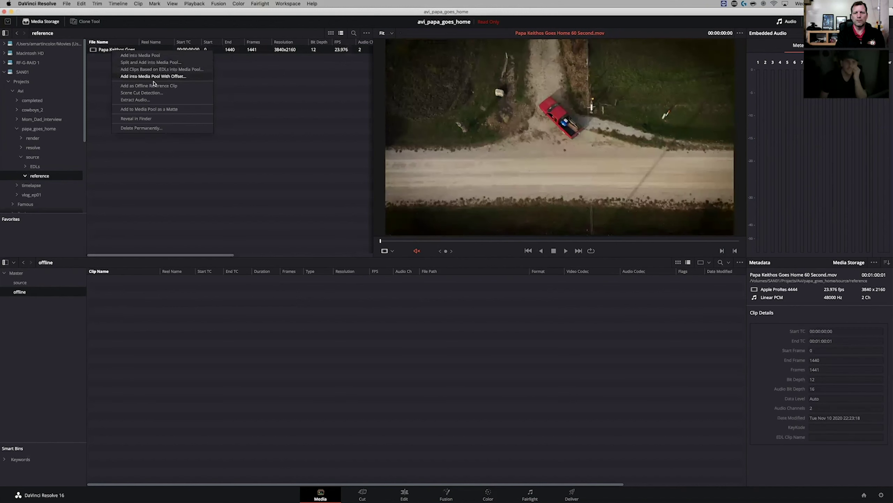
left_click(153, 86)
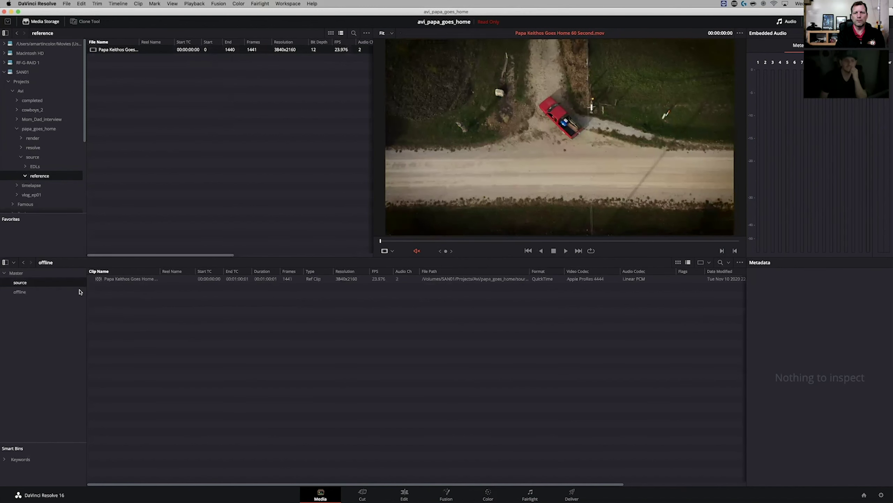
Compare the source bin's COLOR STRIPPED clip with the offline bin's reference clip, and check the source clip's video codec.
left_click(147, 279)
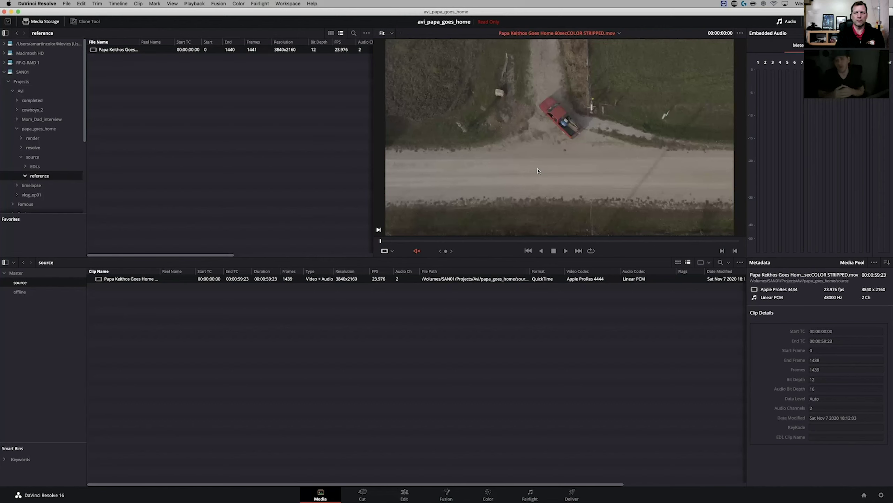
left_click(18, 292)
left_click(116, 279)
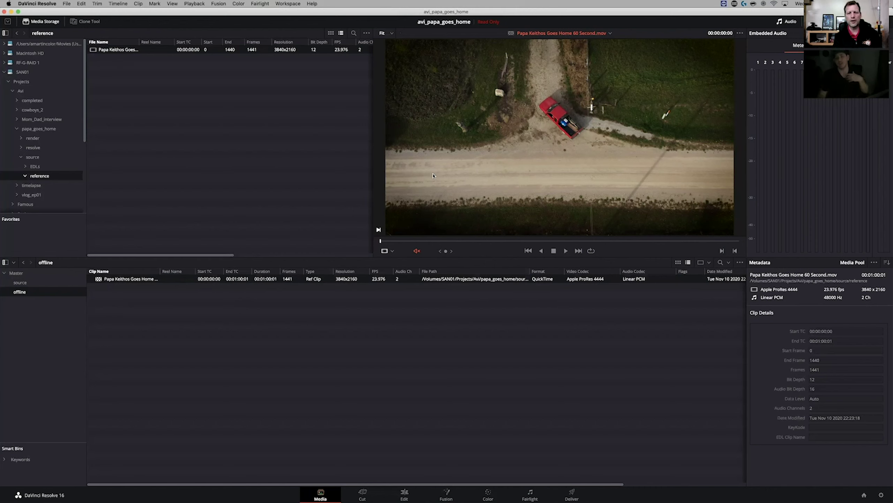
left_click(170, 331)
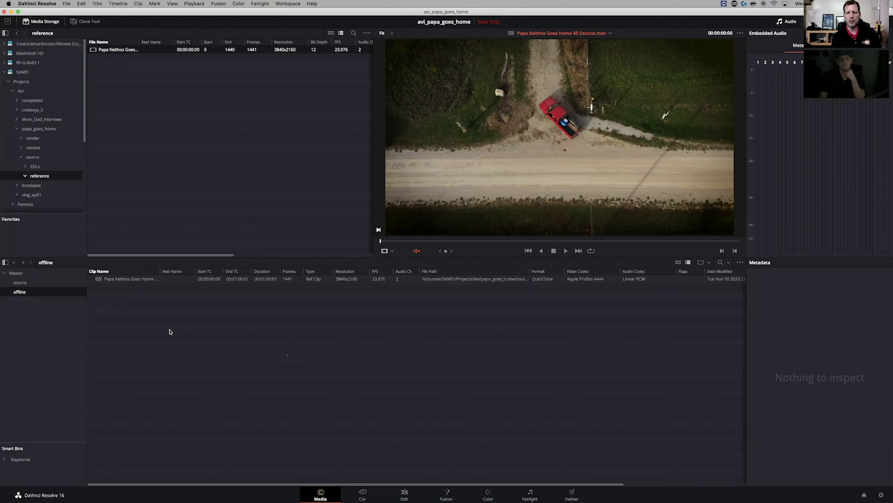
left_click(58, 283)
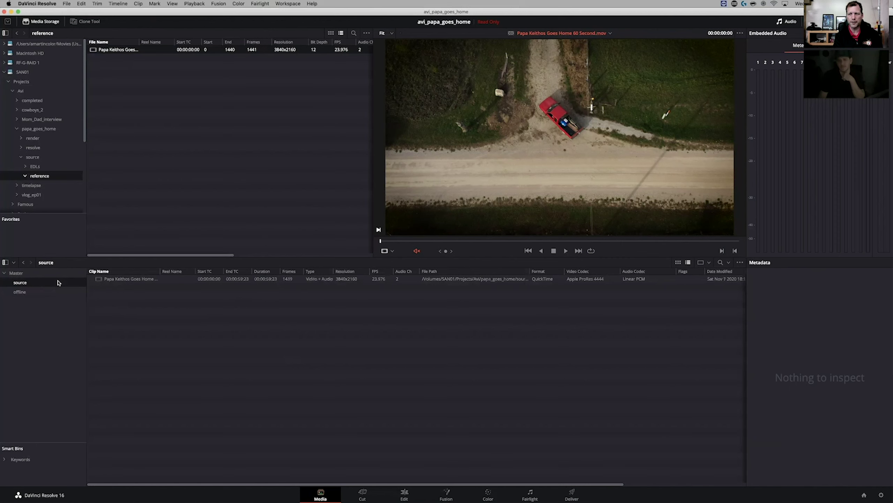
left_click(136, 279)
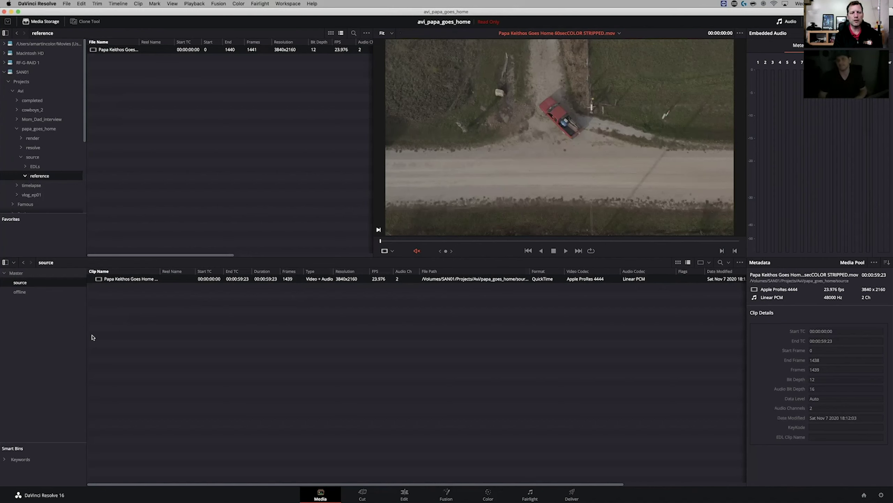
left_click(139, 353)
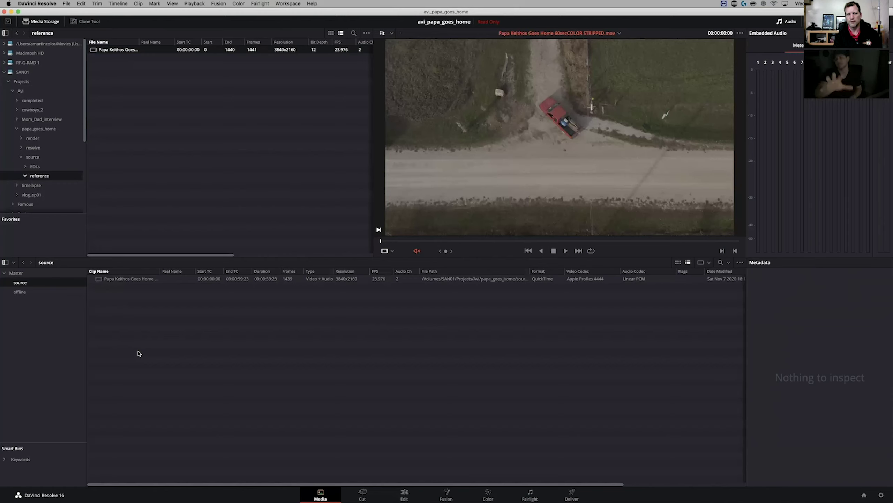
left_click(60, 293)
left_click(121, 280)
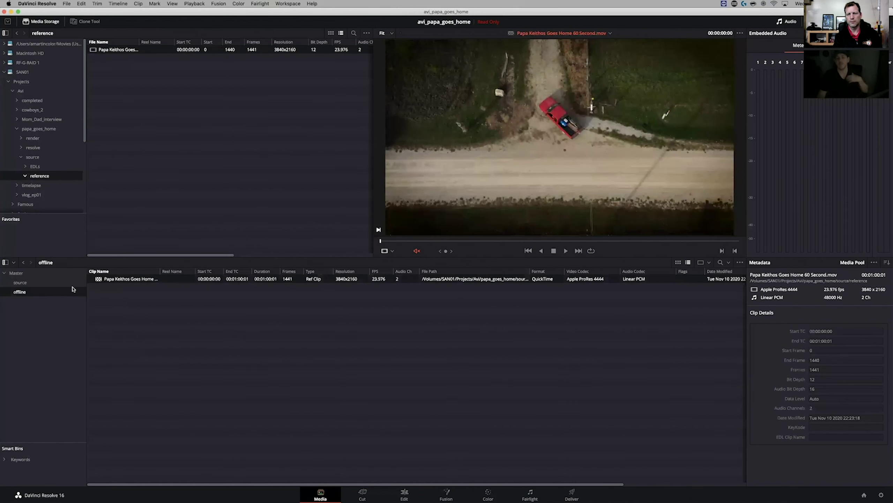
left_click(20, 282)
left_click(106, 280)
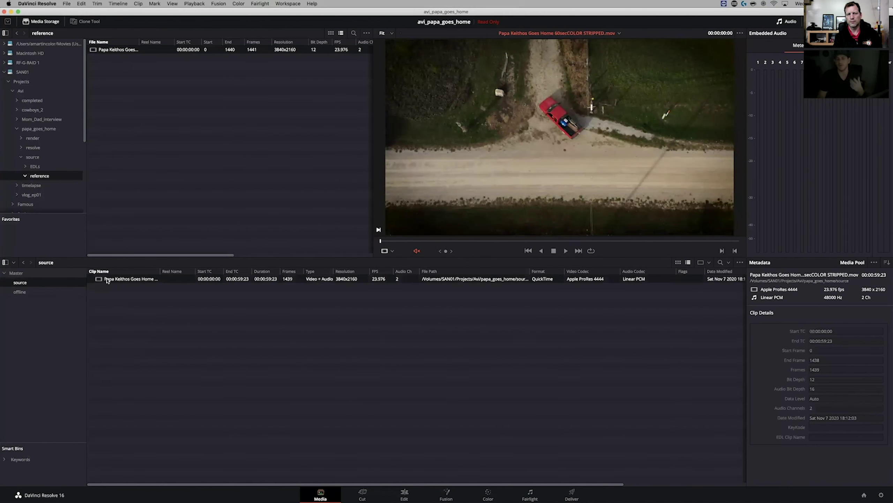
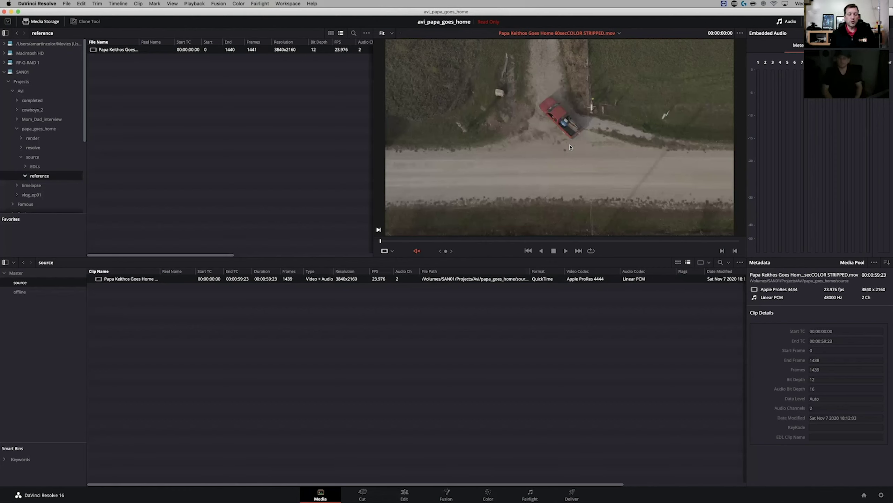
left_click(286, 324)
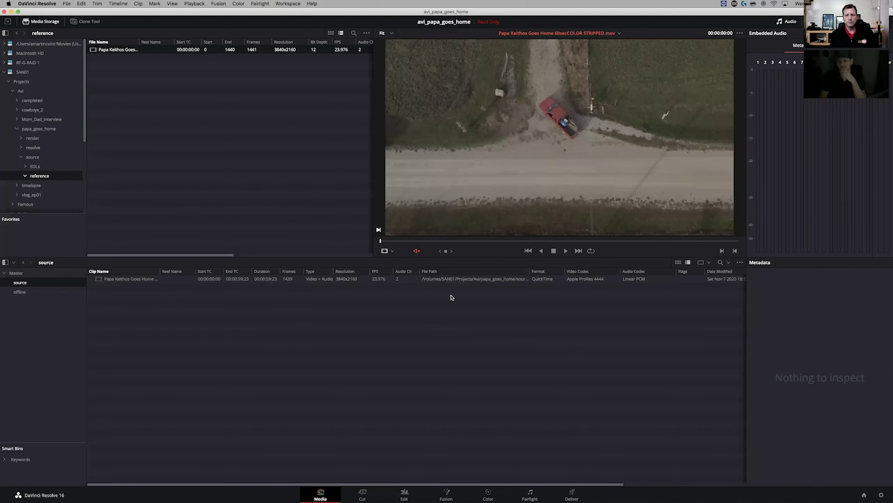
left_click(584, 281)
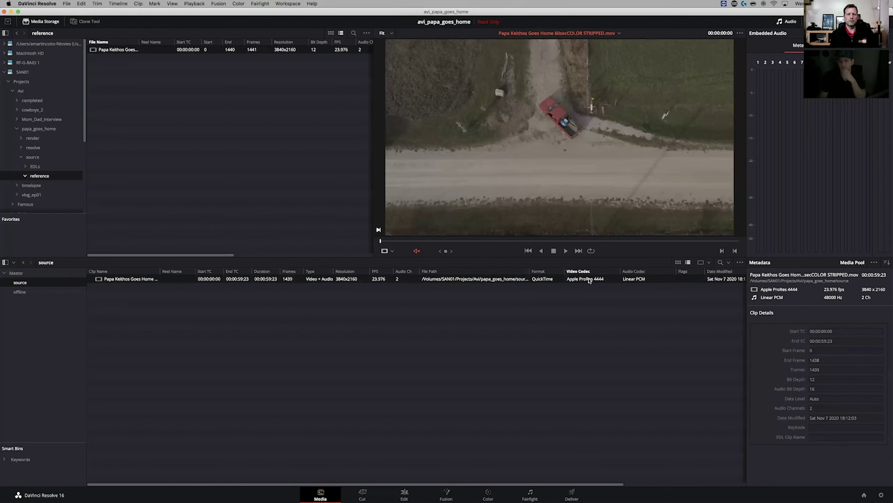
Review the project's Master Settings from timeline format through video monitoring, render cache and frame interpolation, and close them without saving.
left_click(881, 495)
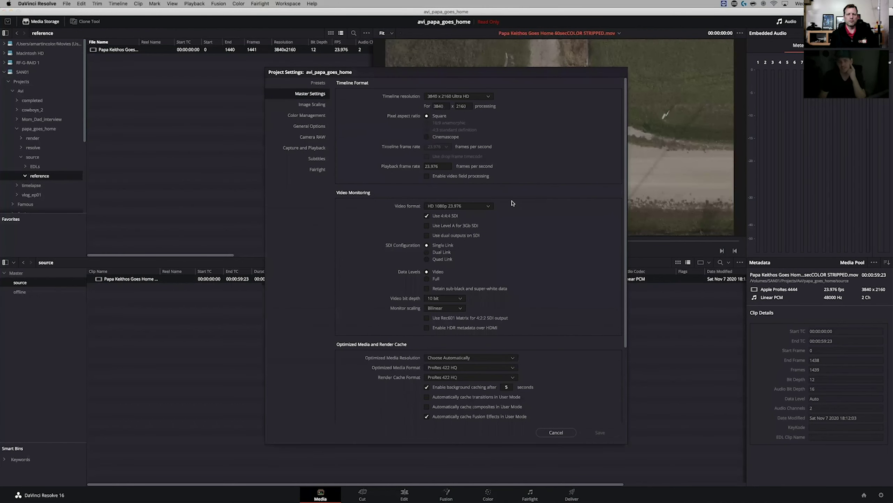
left_click_drag(383, 69, 552, 251)
left_click_drag(476, 323, 269, 365)
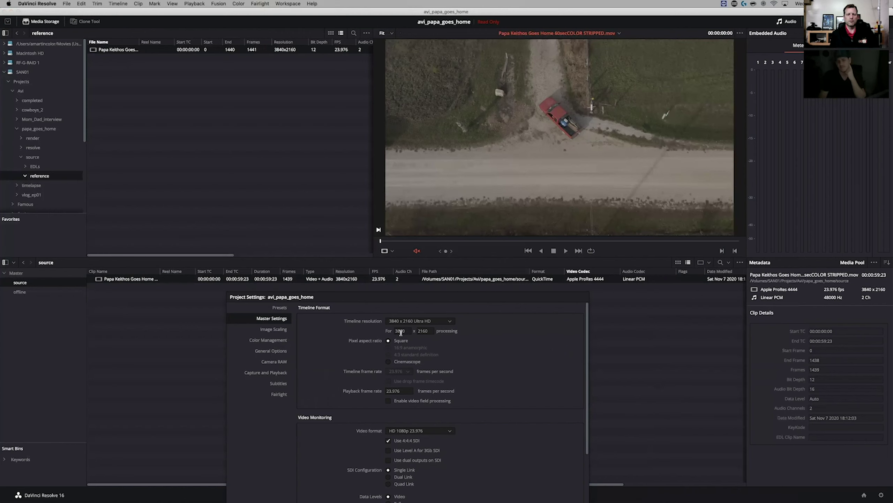
scroll(424, 333, "down", 3)
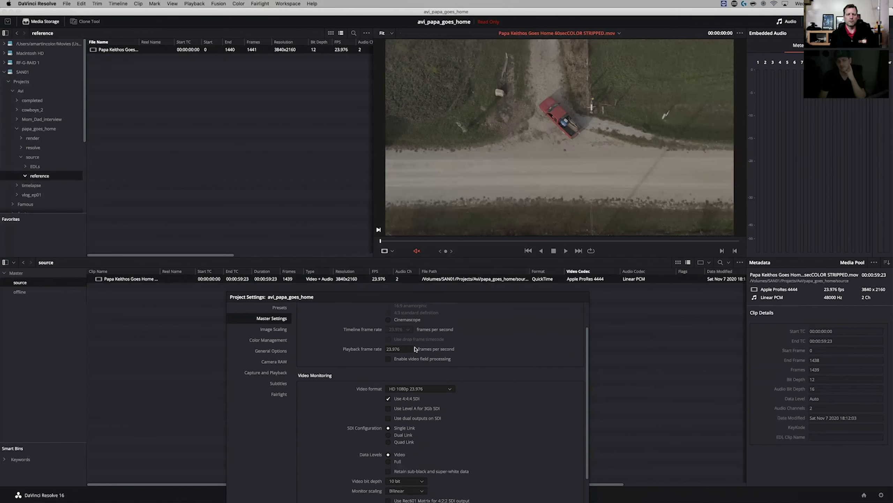
scroll(439, 407, "down", 4)
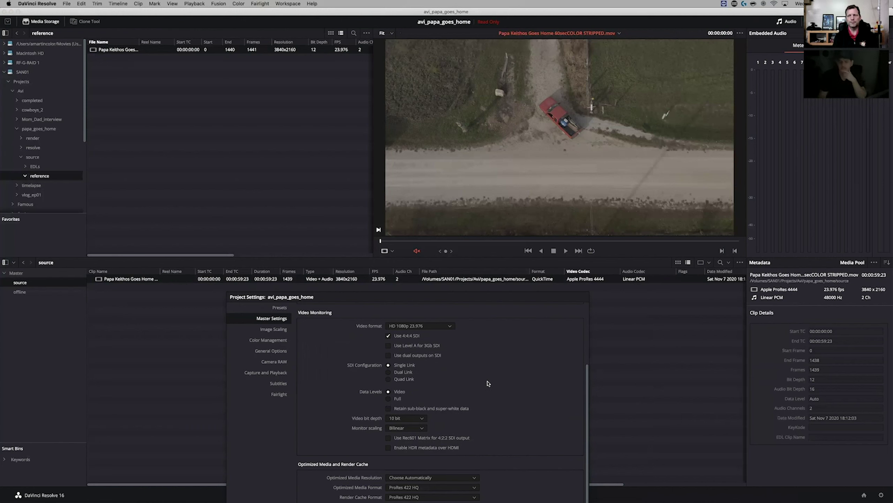
scroll(496, 387, "down", 5)
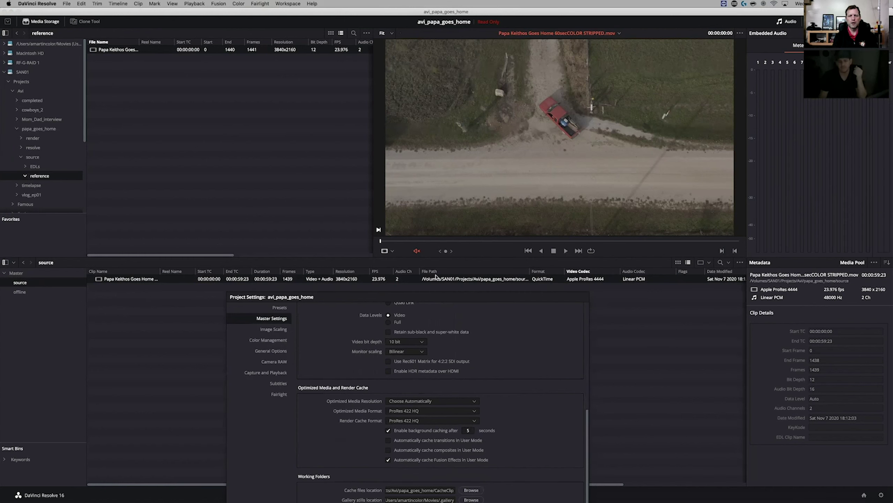
left_click_drag(327, 386, 359, 202)
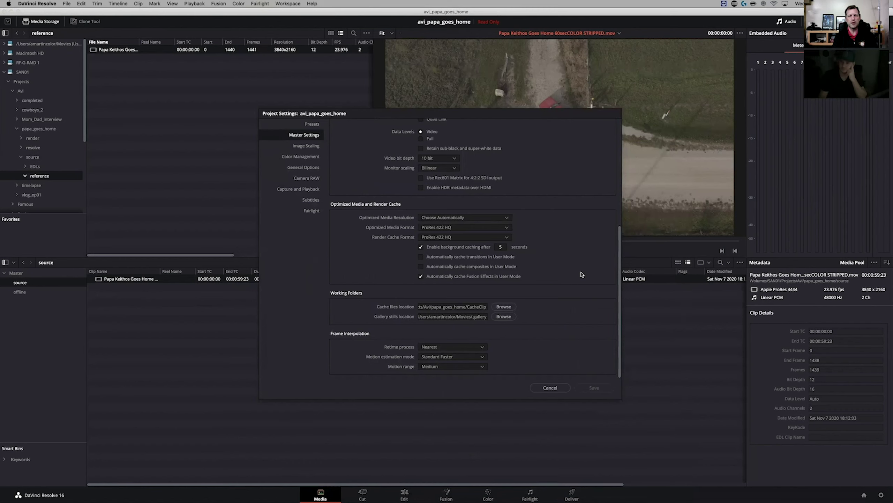
left_click(550, 386)
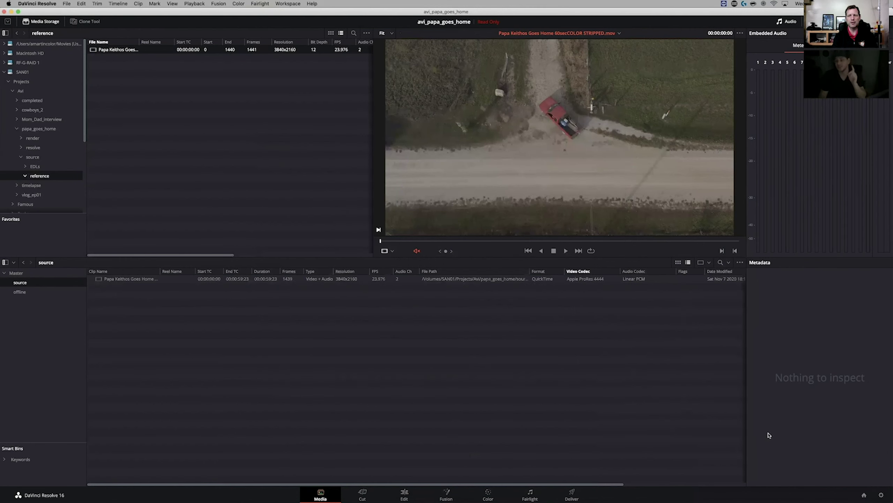
Close the avi_papa_goes_home project and create a new untitled project.
key("shift+1")
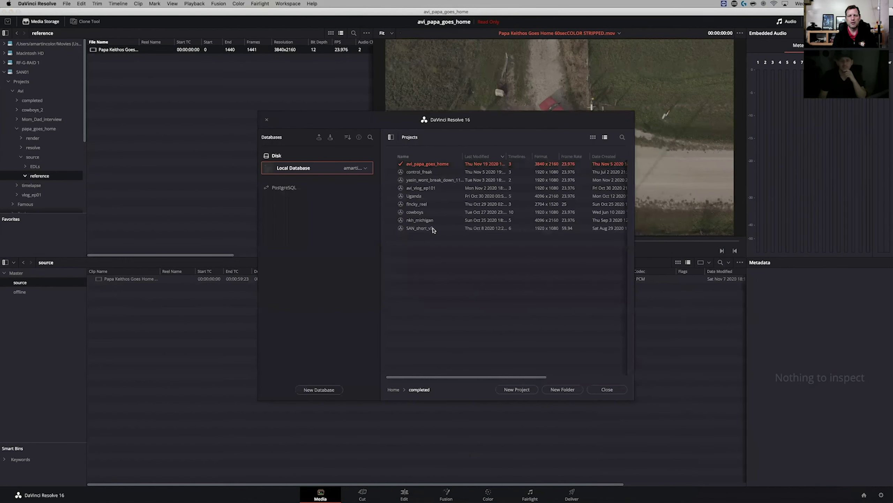
right_click(446, 166)
left_click(456, 185)
left_click(425, 272)
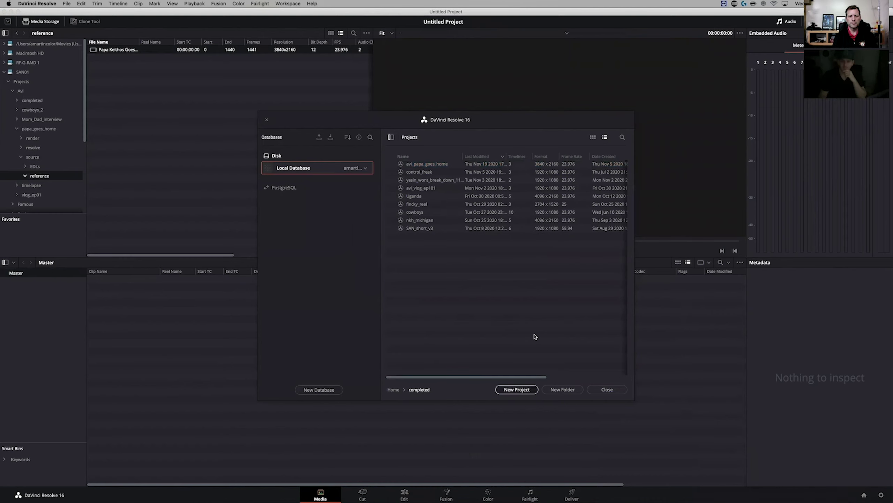
left_click(485, 266)
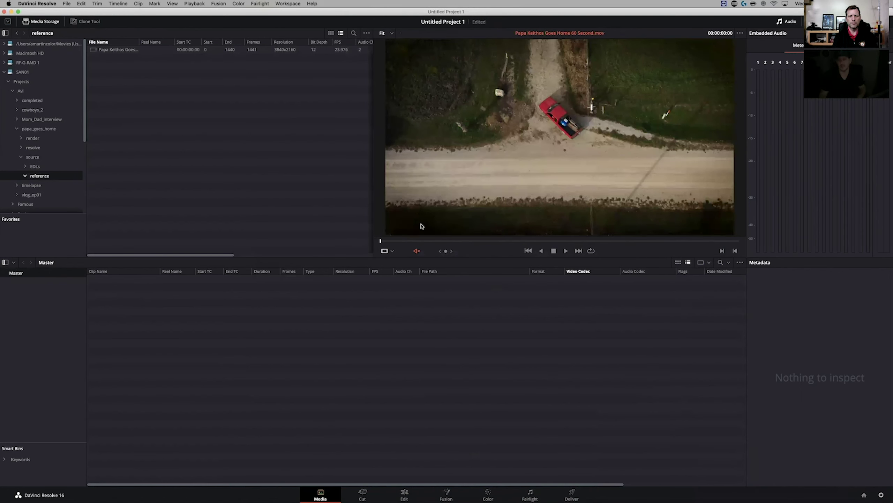
Review the new project's Master Settings for timeline format and video monitoring, and close them without saving.
key("shift+9")
scroll(542, 219, "up", 3)
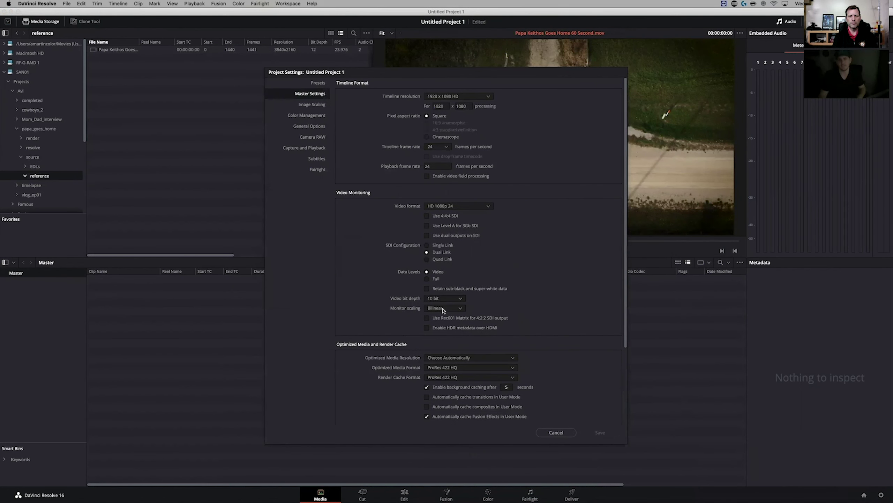
left_click(555, 432)
Add the COLOR STRIPPED clip from the source folder to the Master bin, changing the project's frame rate and video format to match.
left_click(120, 51)
left_click(49, 158)
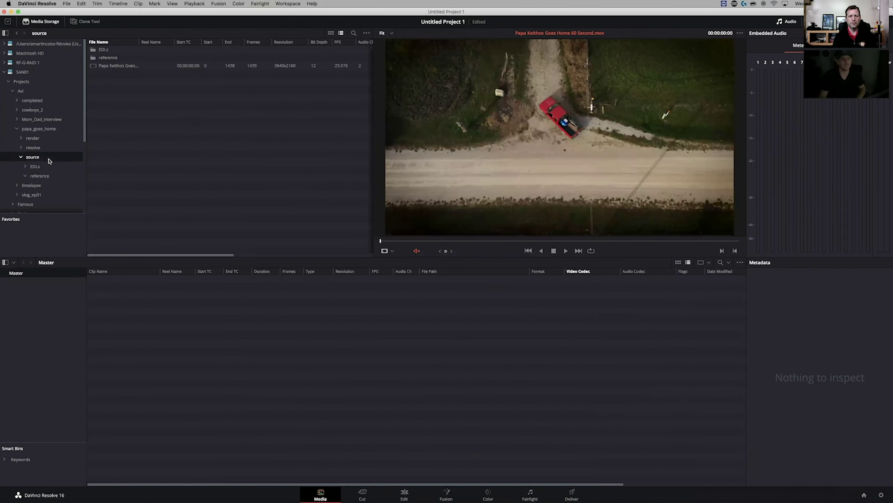
left_click(133, 67)
right_click(136, 68)
left_click(155, 70)
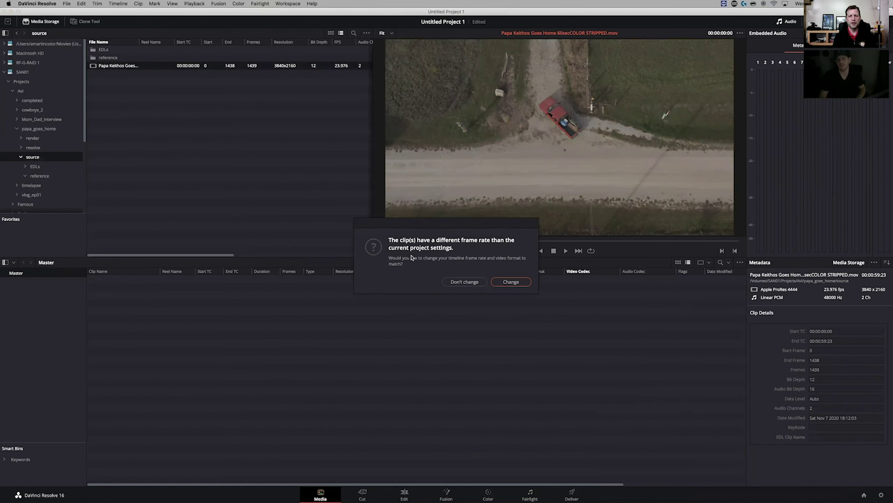
left_click(512, 281)
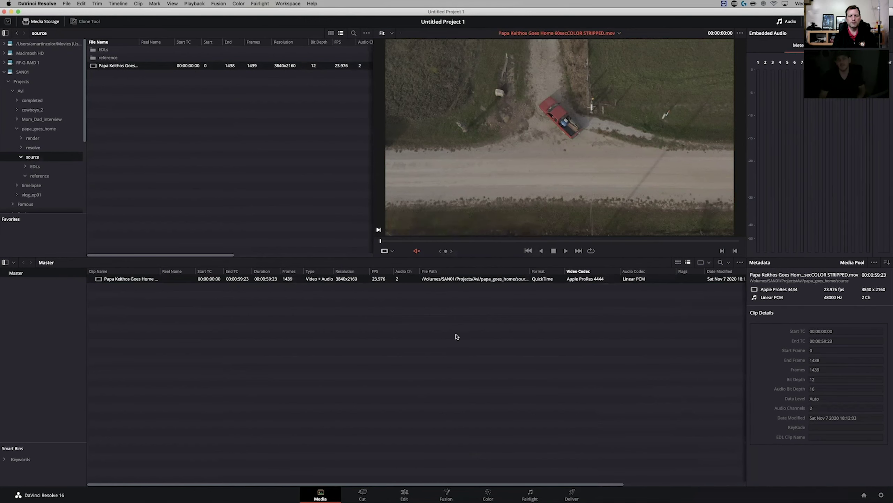
Check the timeline frame rate, video format and working folder locations in Master Settings, and close them without saving.
left_click(456, 336)
left_click(881, 494)
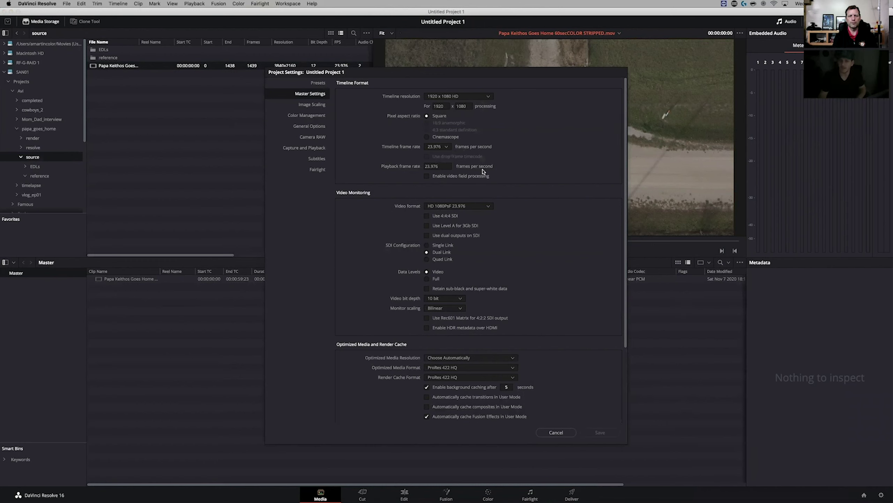
scroll(566, 278, "down", 5)
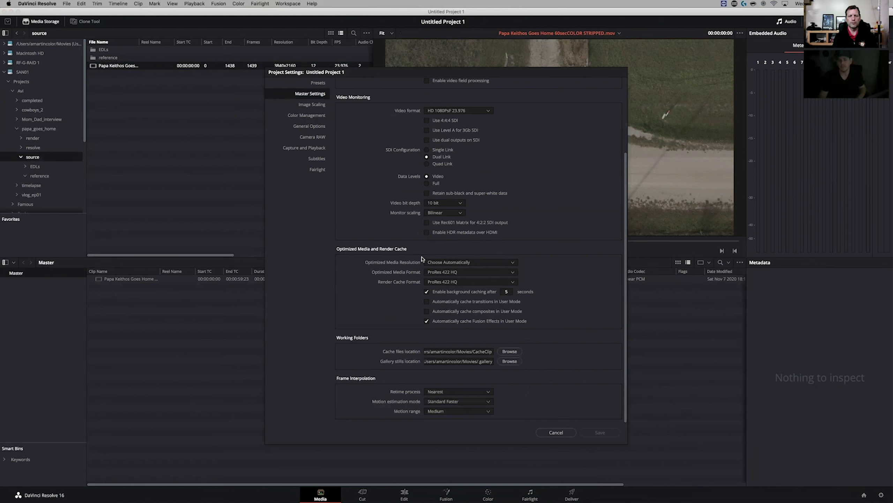
left_click(474, 361)
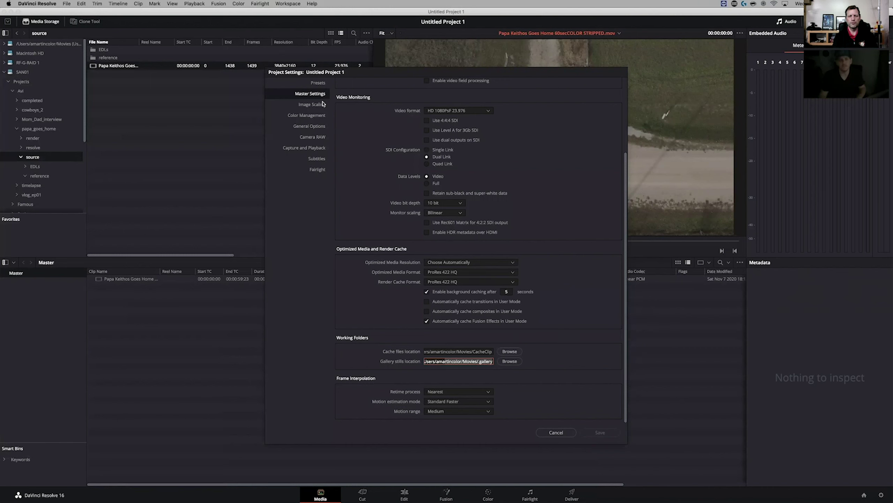
left_click(556, 431)
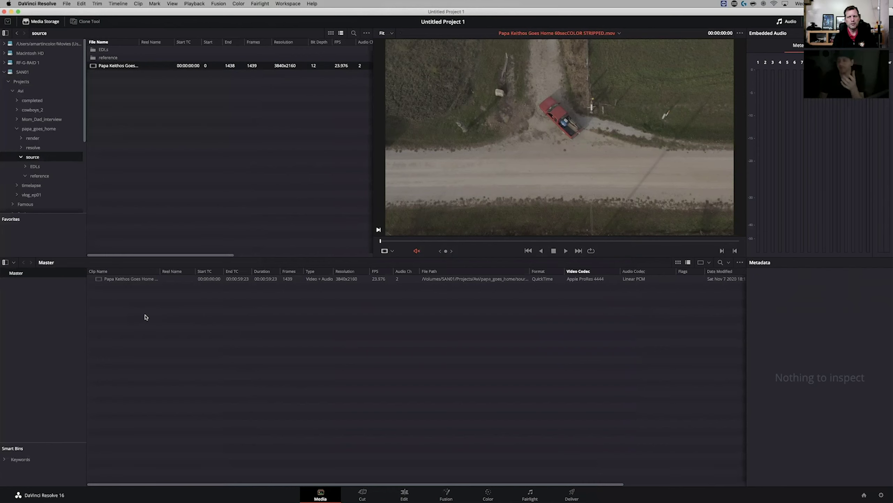
Scrub the COLOR STRIPPED clip to about 00:00:05:21 and create a new timeline named Timeline 1 from it, keeping the default settings.
left_click(128, 284)
left_click_drag(381, 241, 415, 241)
left_click(167, 285)
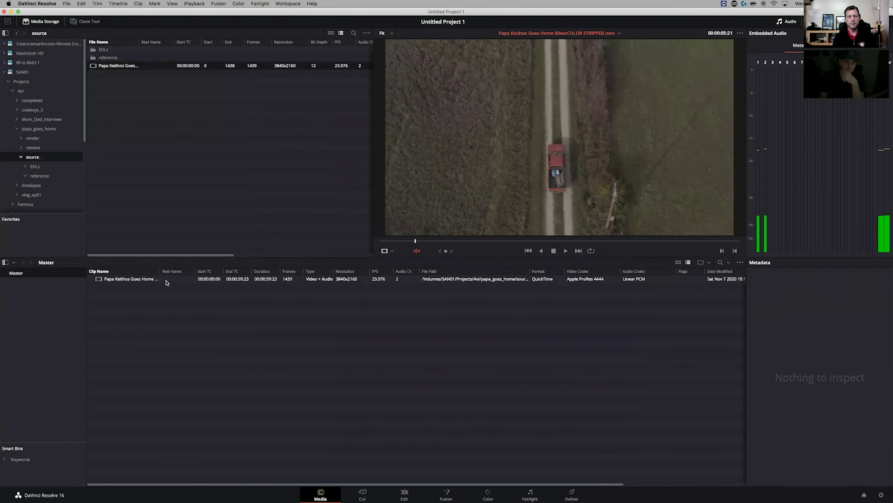
right_click(167, 283)
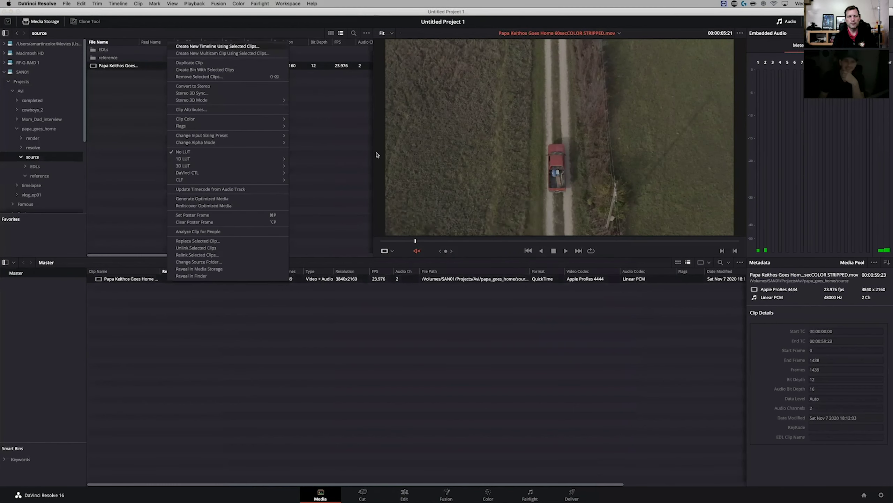
left_click(222, 49)
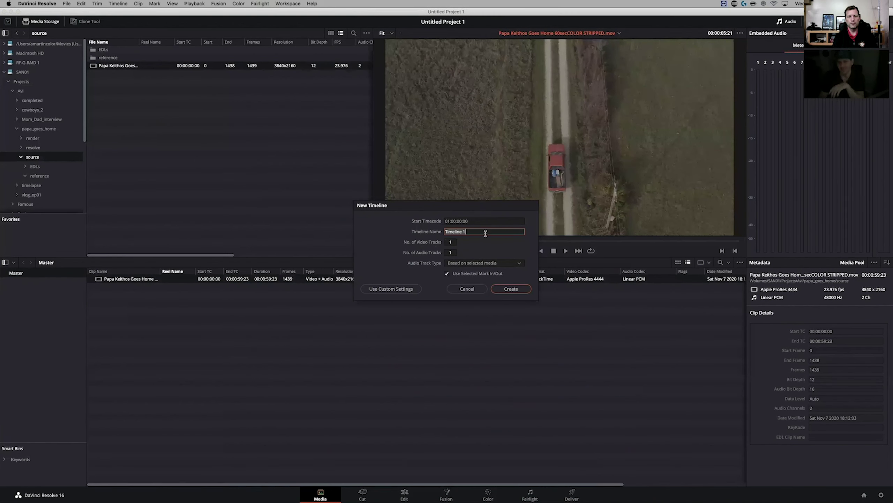
left_click(512, 290)
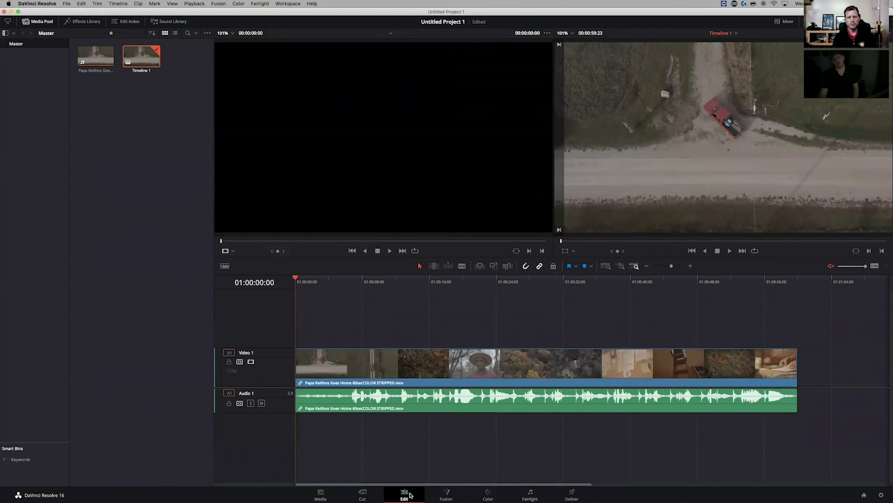
View Timeline 1 on the Media and Cut pages, and show the Edit page's media pool as a list.
left_click(320, 494)
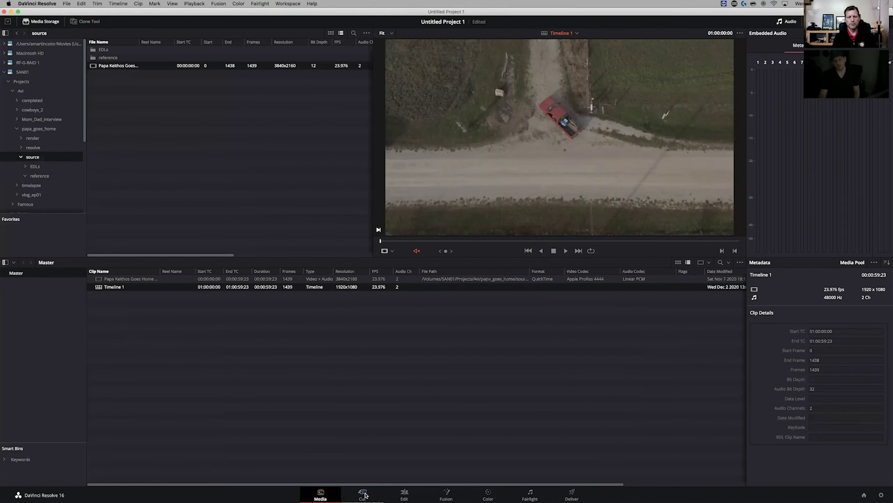
left_click(365, 493)
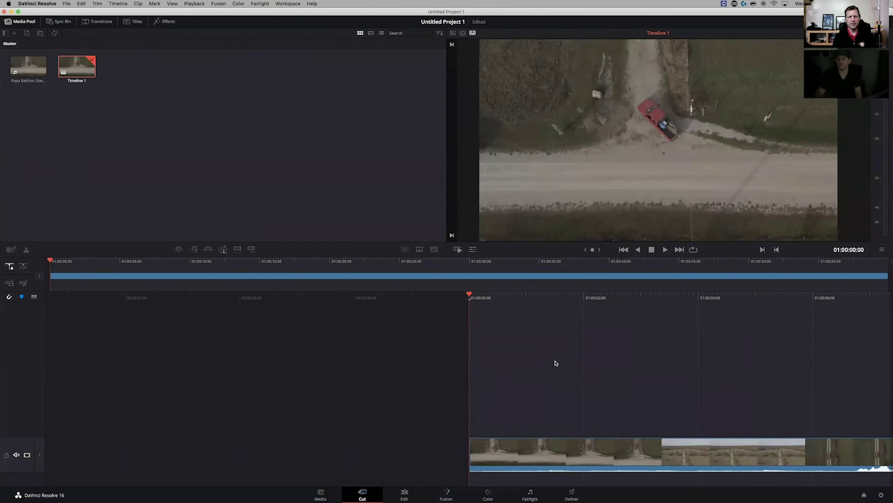
left_click(321, 493)
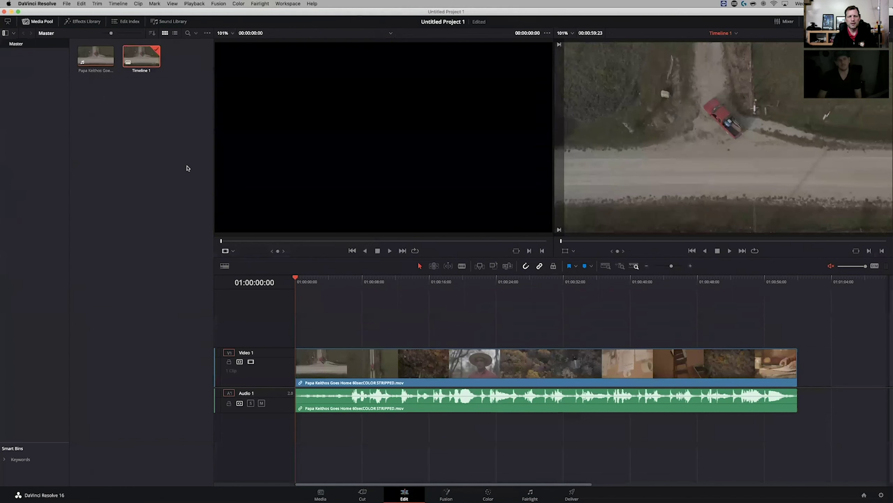
left_click(175, 32)
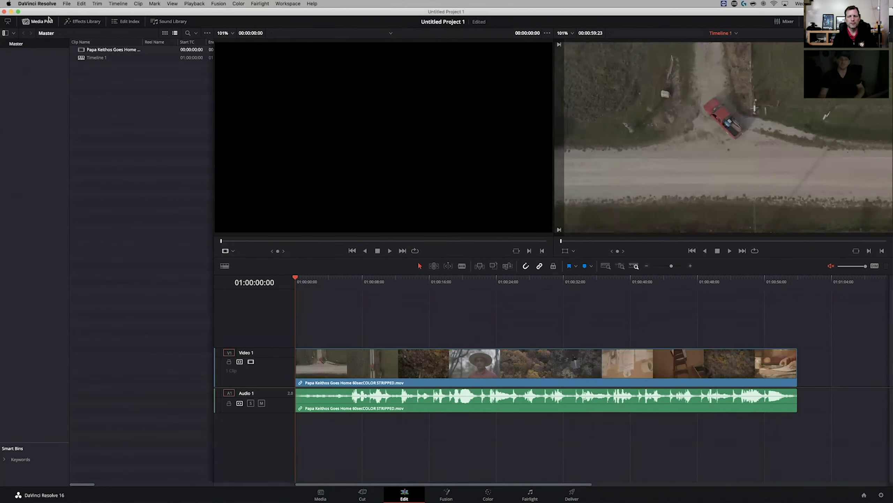
left_click(35, 3)
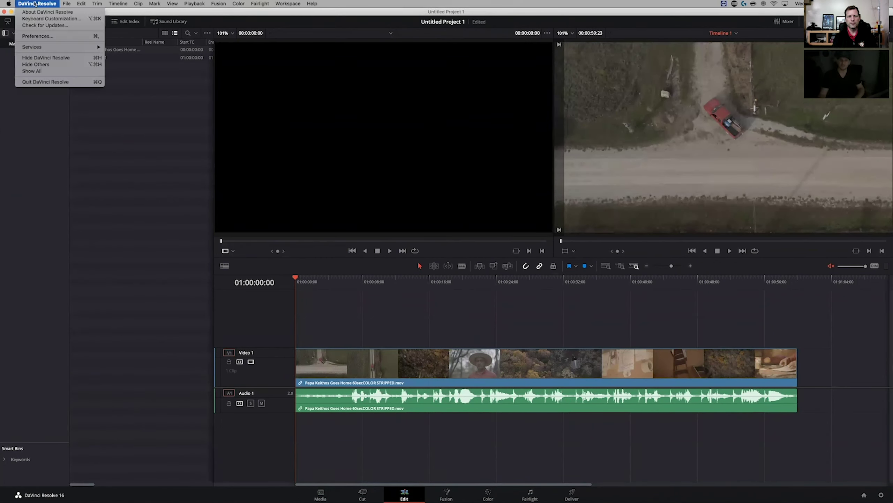
left_click(38, 36)
left_click(546, 382)
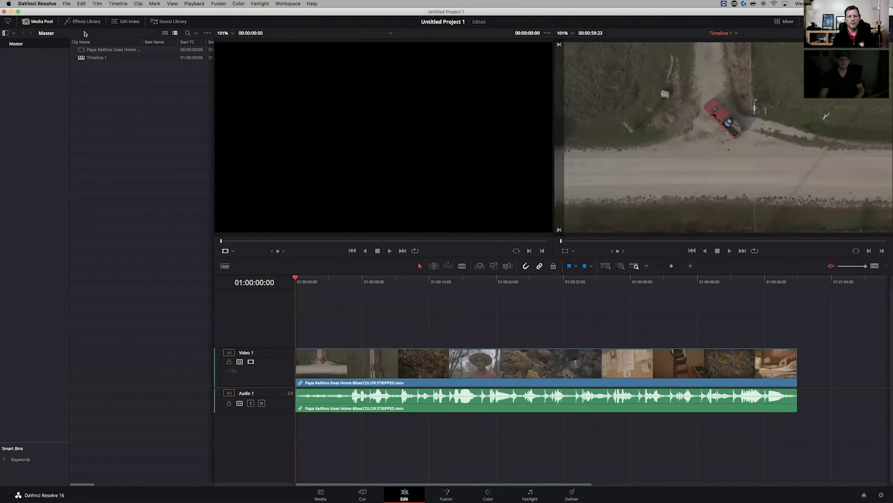
View the available keyboard layout presets in Keyboard Customization and close it without changes.
left_click(39, 4)
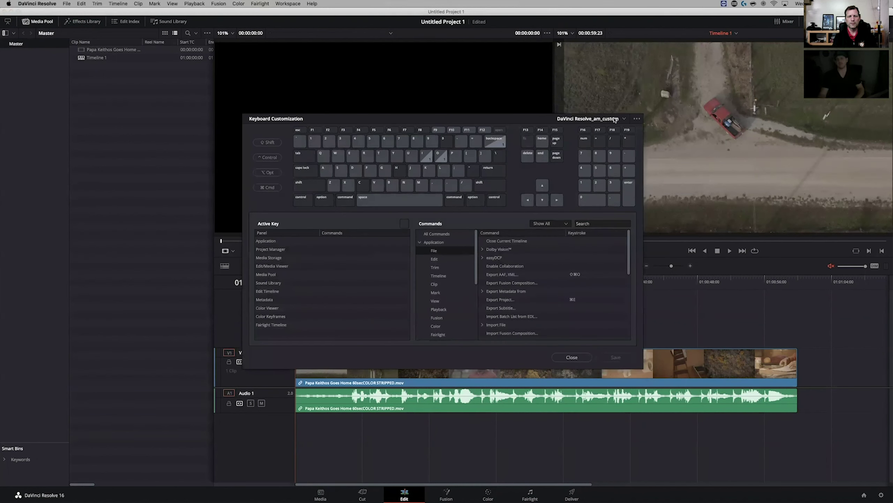
left_click(624, 119)
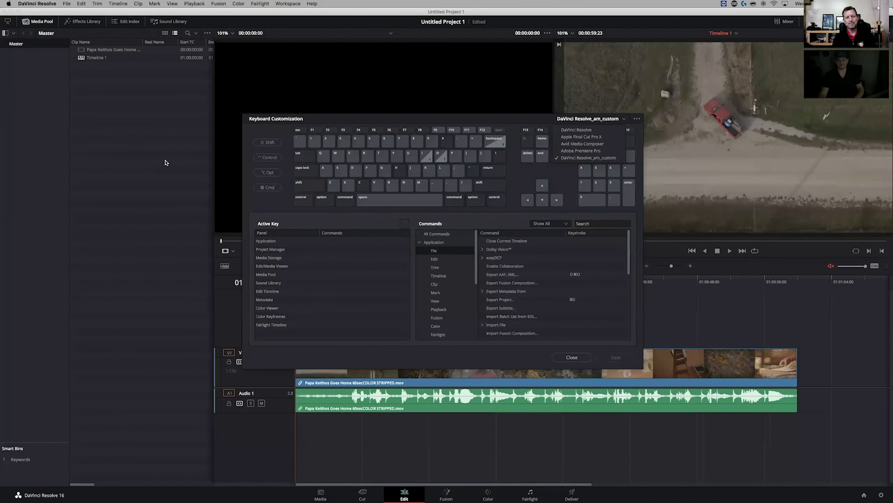
left_click(569, 357)
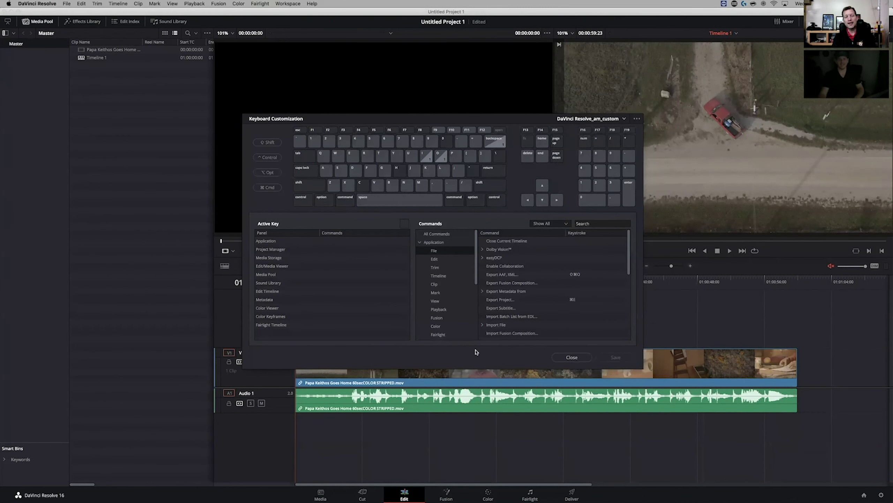
left_click(570, 358)
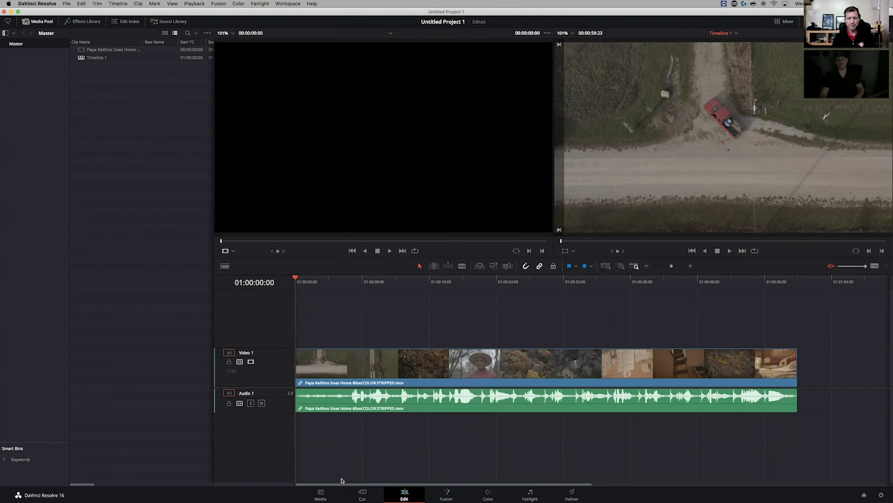
Return to the Media page, switch to Finder, and open the source folder under Projects, Avi, papa_goes_home.
left_click(321, 494)
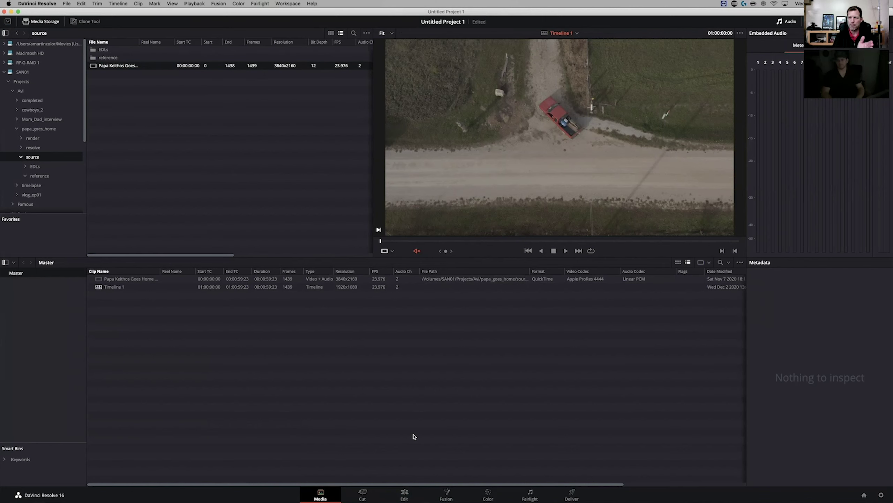
key("super+Tab")
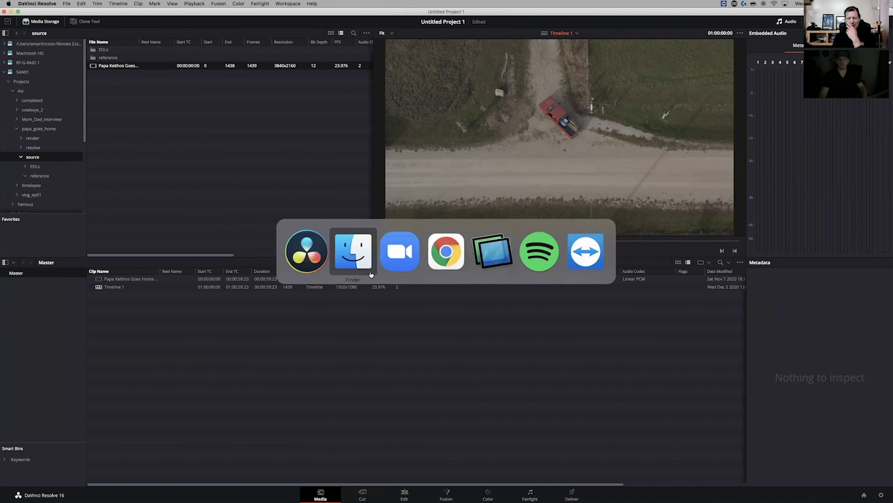
left_click_drag(403, 154, 466, 211)
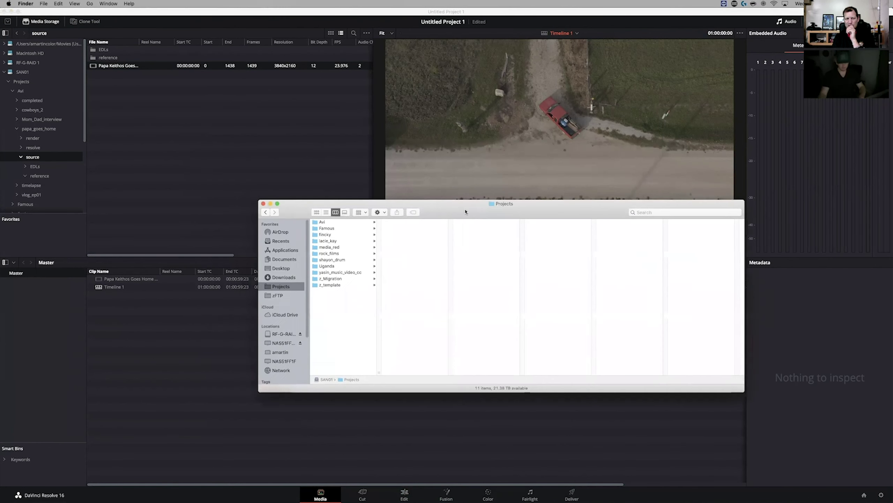
left_click(336, 225)
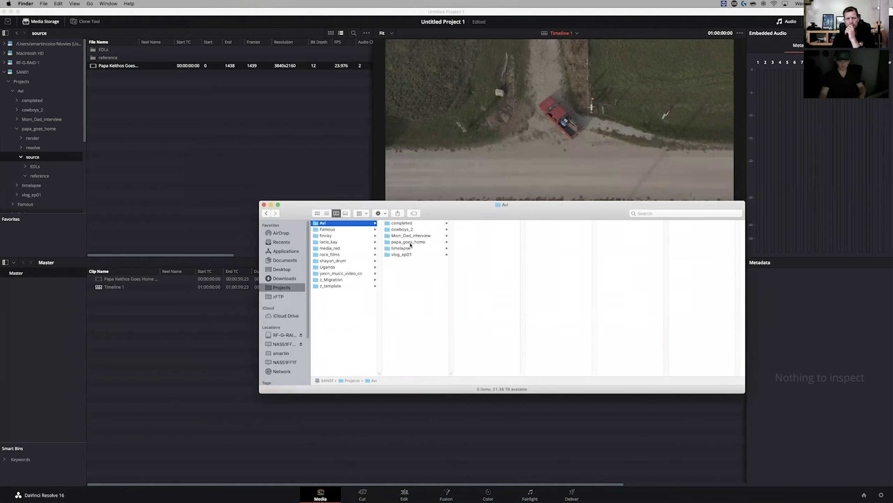
left_click(410, 242)
left_click(482, 237)
left_click(483, 242)
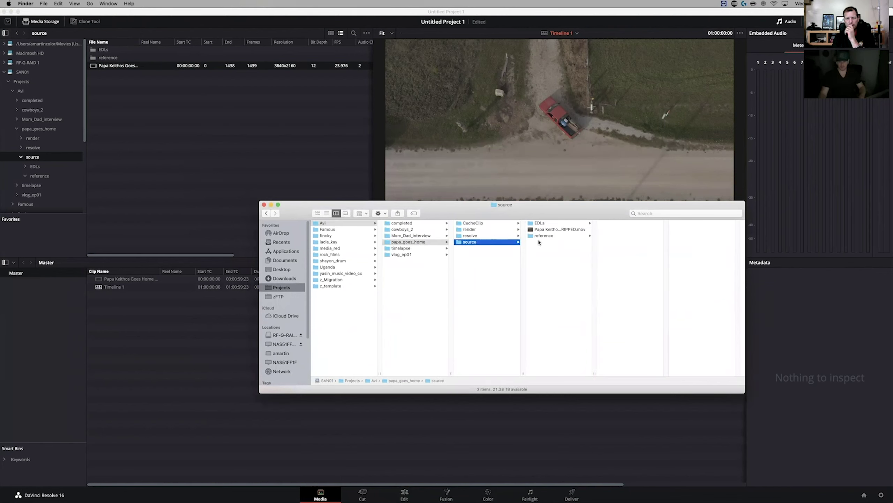
Look through the resolve, CacheClip and render folders of papa_goes_home and return to its source folder.
left_click(479, 235)
left_click(480, 223)
left_click(480, 229)
left_click(478, 237)
left_click(478, 242)
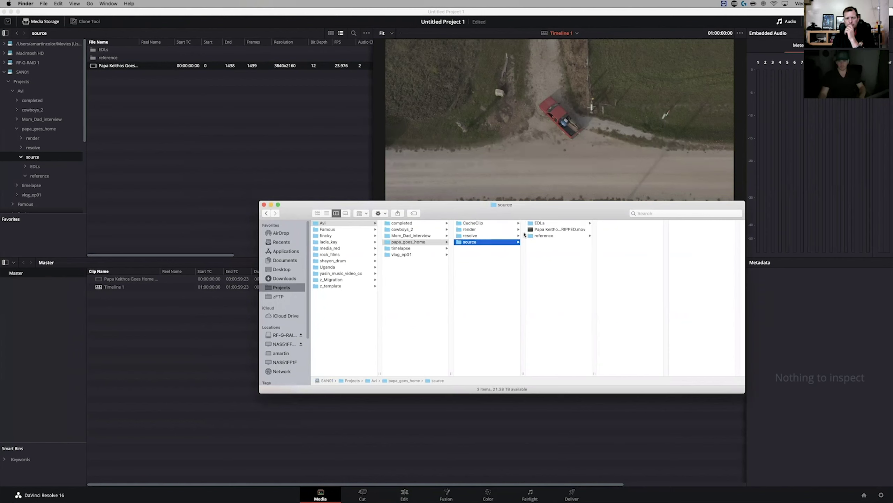
Add the 60 Second movie from Finder's reference folder to the Master bin of the media pool.
left_click(544, 236)
left_click(613, 223)
left_click_drag(303, 332, 197, 367)
left_click(206, 396)
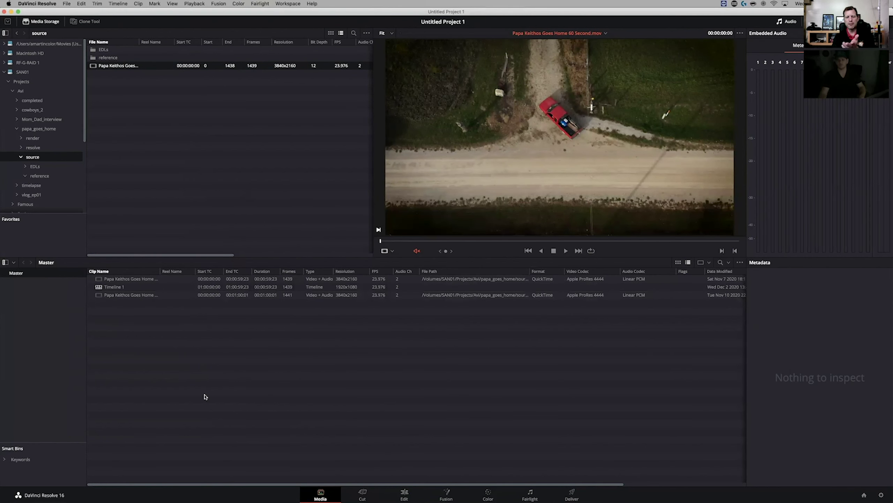
Check the metadata of the imported 60 Second clip and switch to the Edit page.
left_click(152, 297)
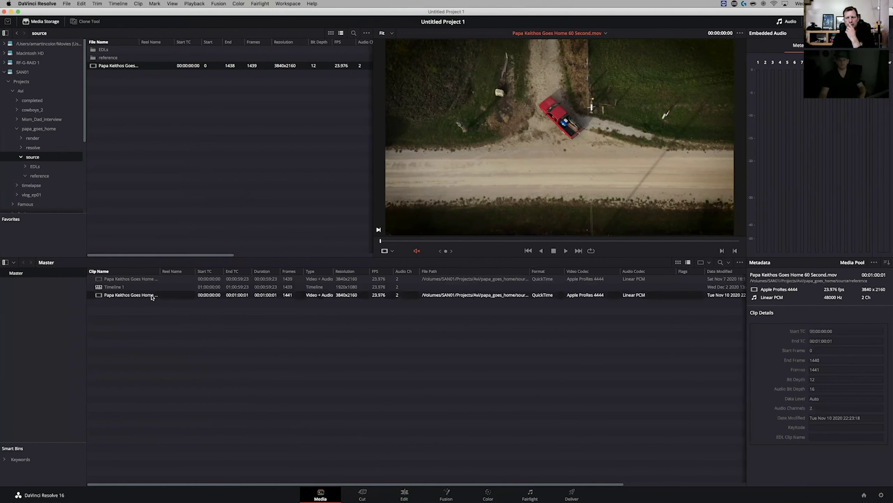
left_click(235, 371)
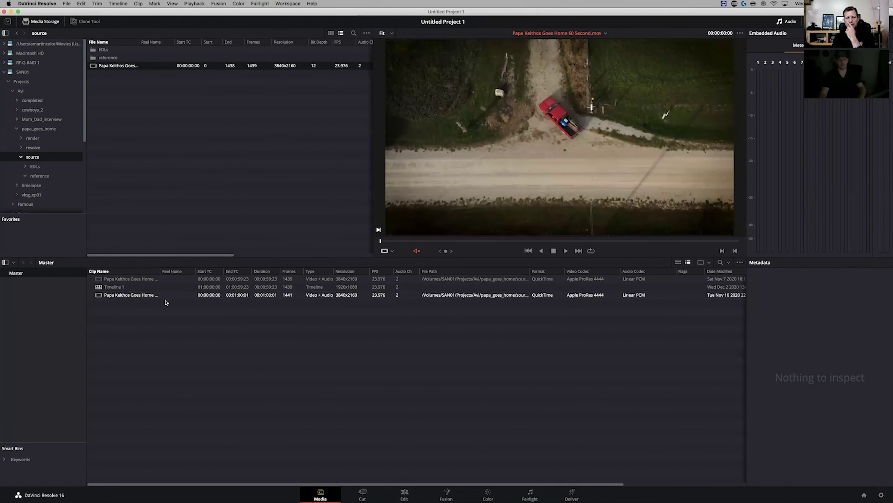
key("shift+4")
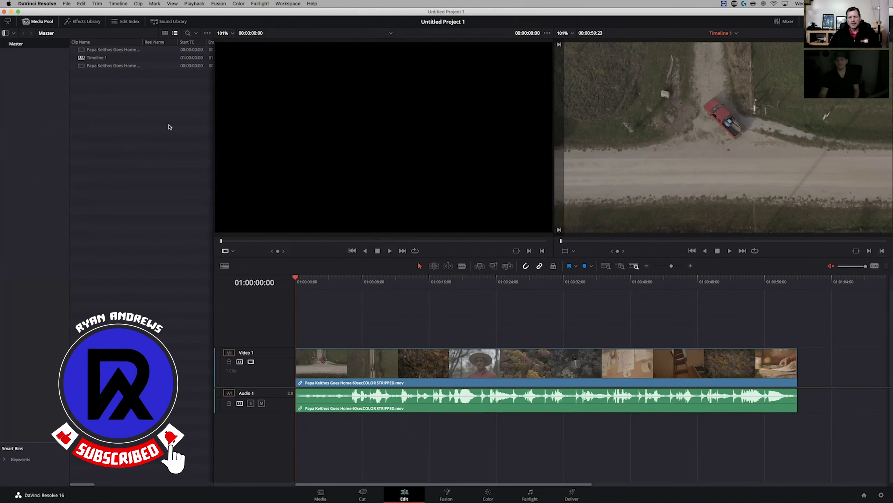
Load the Papa Keithos Goes Home 60secCOLOR STRIPPED.mov clip into the source viewer and mark an in point at 00:00:07:02.
double_click(113, 49)
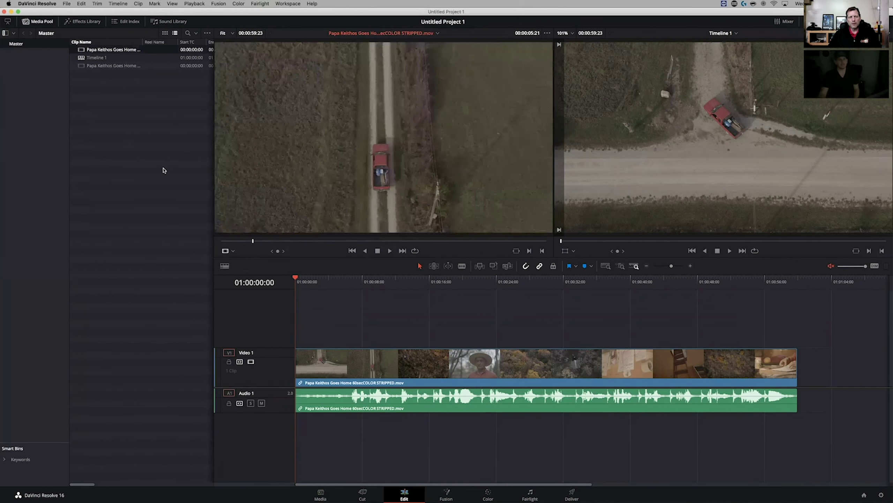
left_click_drag(235, 242, 262, 242)
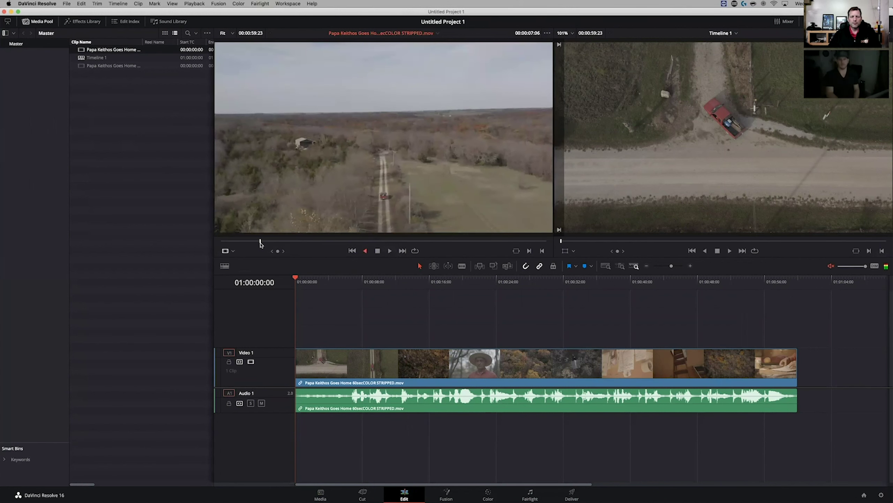
key("j")
key("l")
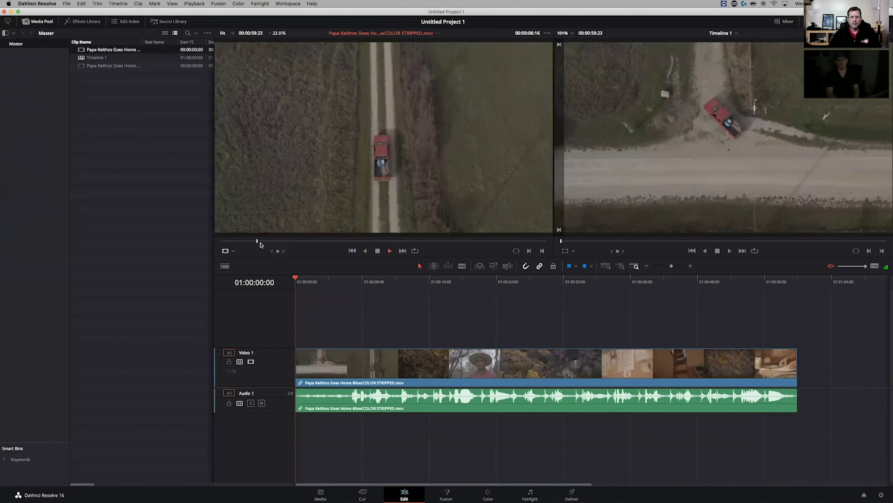
key("k")
left_click_drag(260, 245, 260, 244)
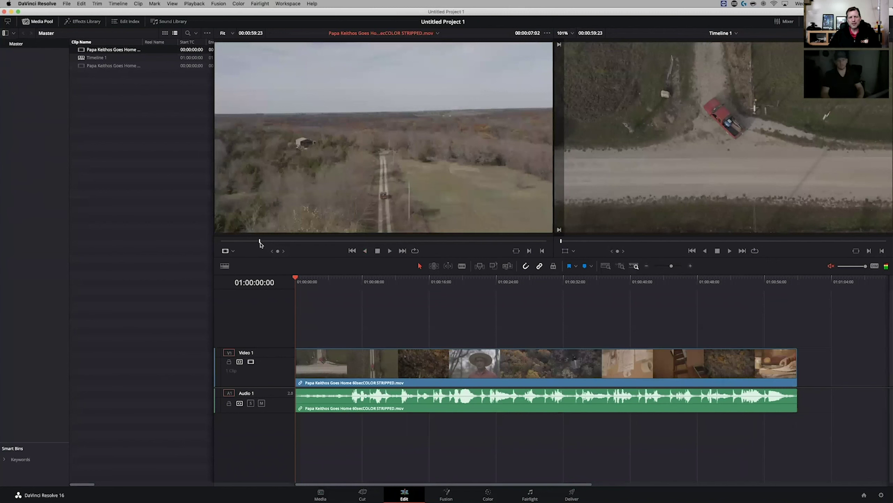
key("i")
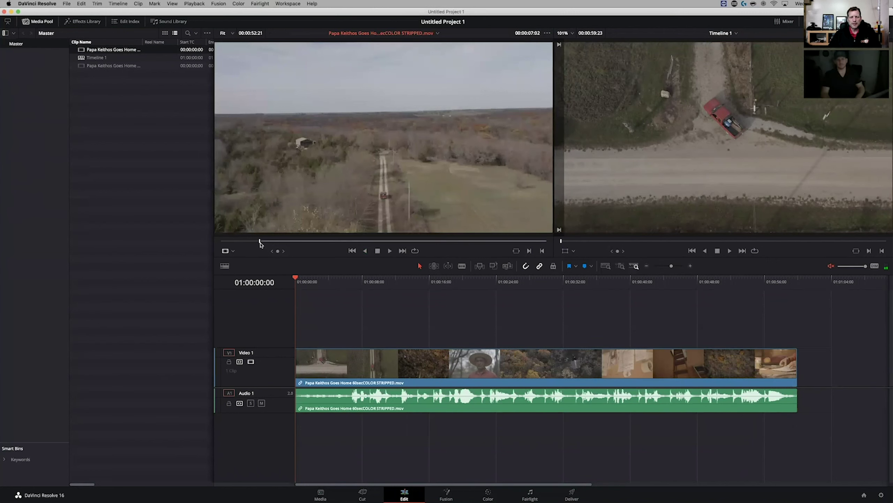
Mark the source clip's out point at 00:00:09:02, just before the next shot begins.
key("l")
key("k")
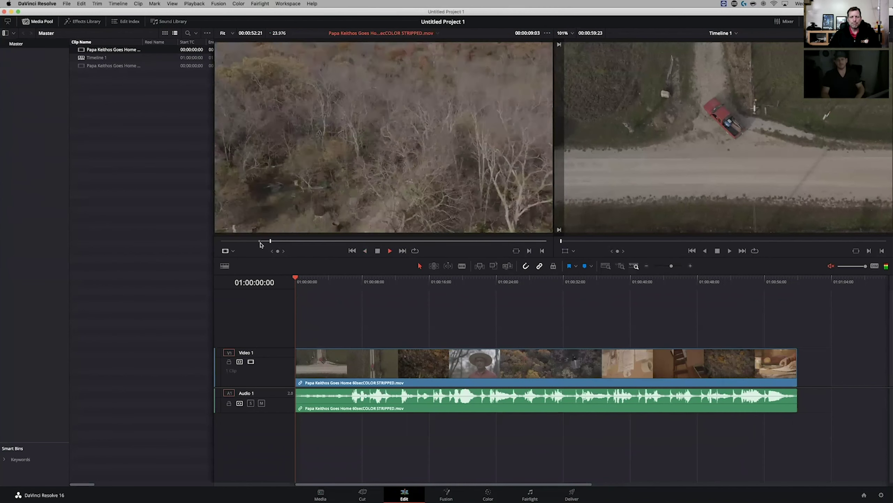
key("Left")
key("Left")
key("Left")
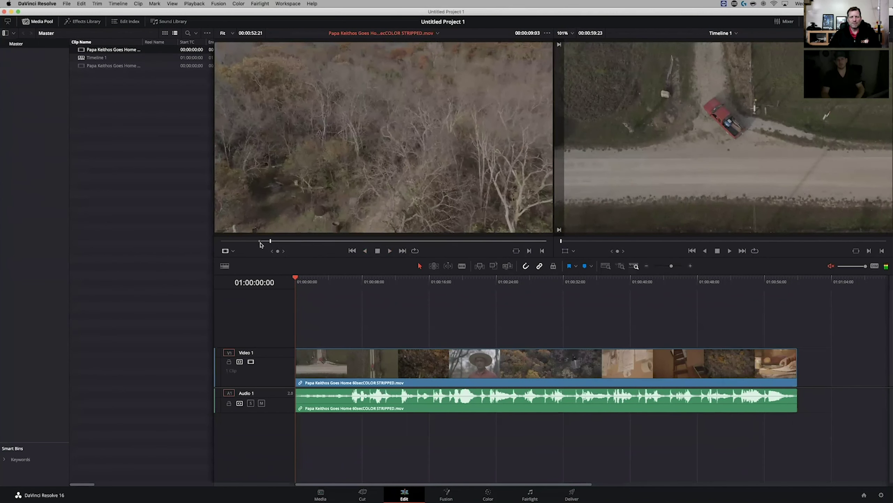
key("Right")
key("Left")
key("o")
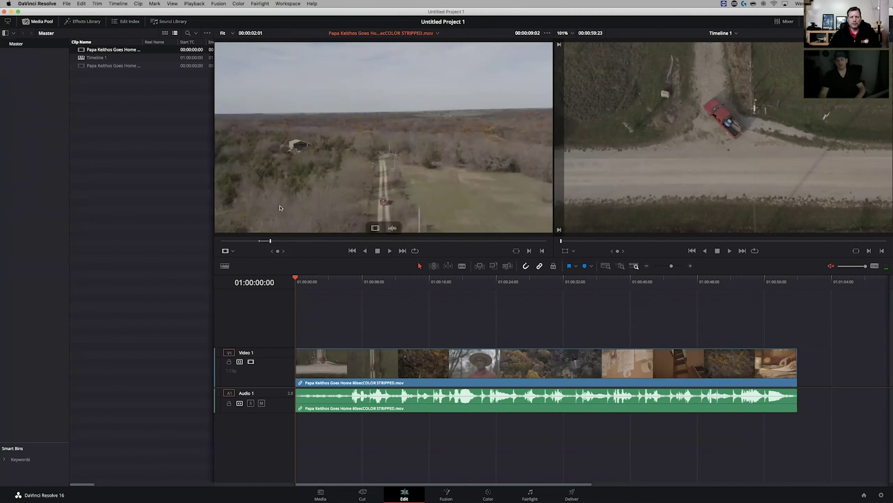
Place the marked source section on top of the existing clip at the start of the timeline.
left_click_drag(371, 122, 410, 148)
left_click_drag(589, 147, 680, 83)
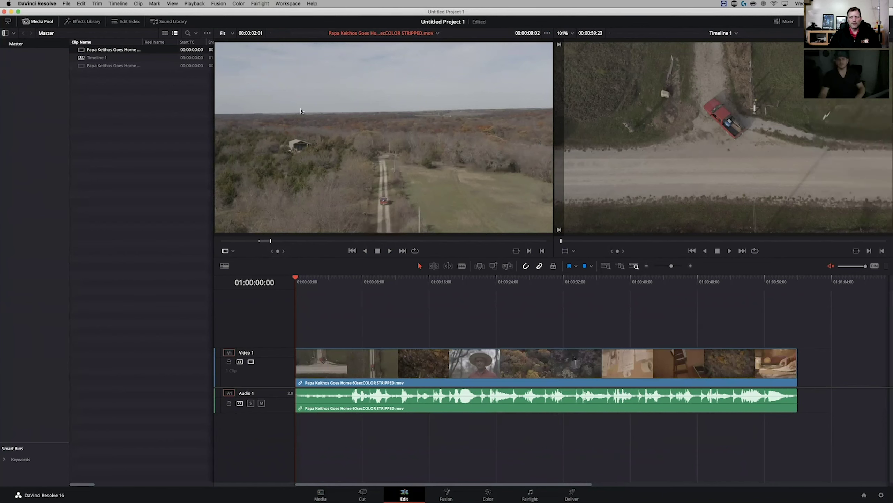
mouse_move(396, 229)
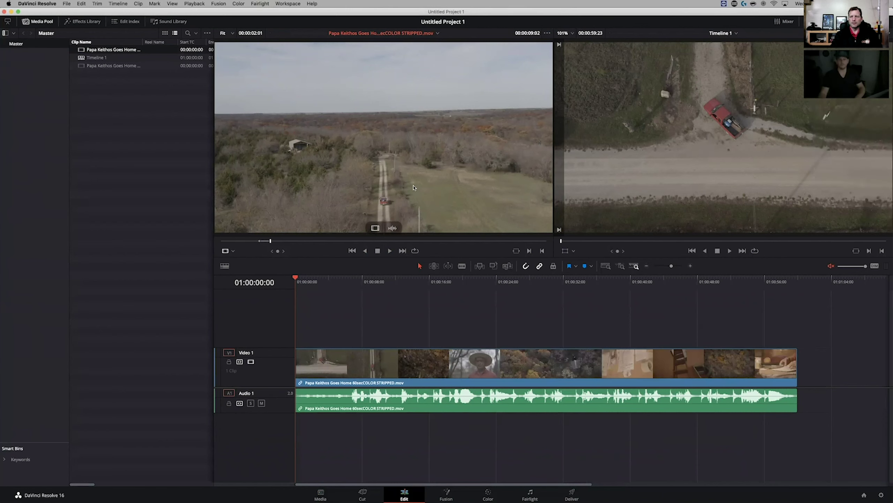
left_click_drag(525, 156, 854, 157)
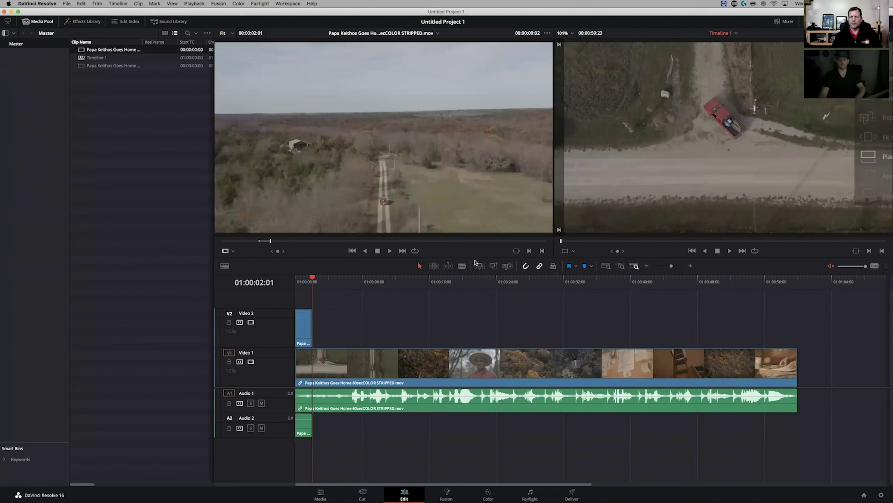
Delete the short clip at the timeline's start and place the marked source section on top at 01:00:20:11.
left_click_drag(307, 281, 466, 281)
left_click_drag(365, 309, 296, 332)
key("BackSpace")
left_click_drag(397, 111, 855, 156)
left_click_drag(476, 280, 469, 281)
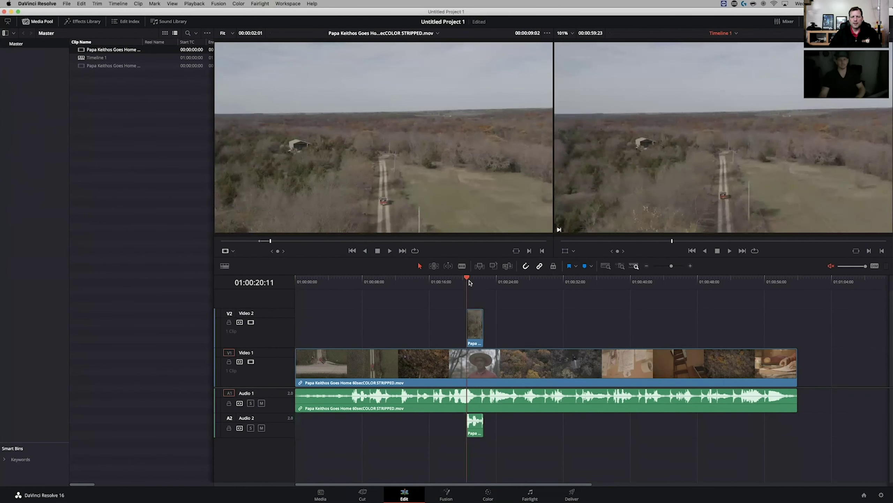
left_click_drag(278, 386, 277, 398)
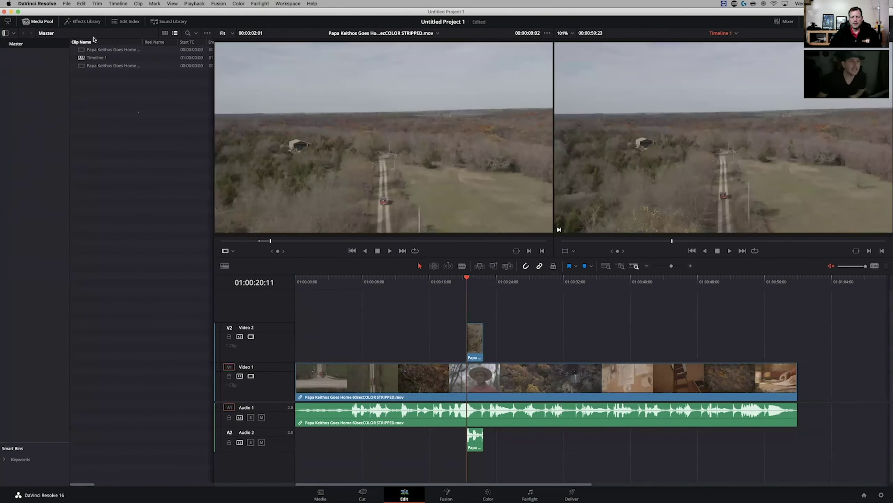
Look through the shortcuts assigned to the Edit commands in Keyboard Customization and close it.
left_click(37, 4)
left_click(38, 19)
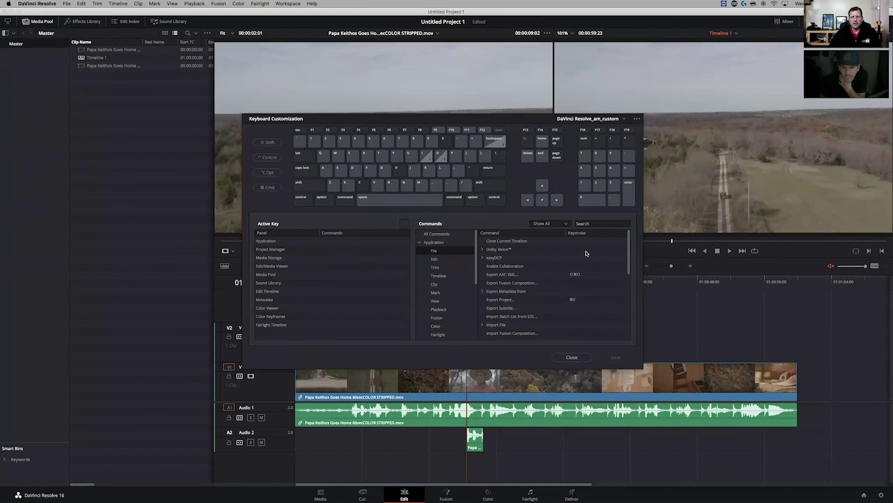
left_click(437, 258)
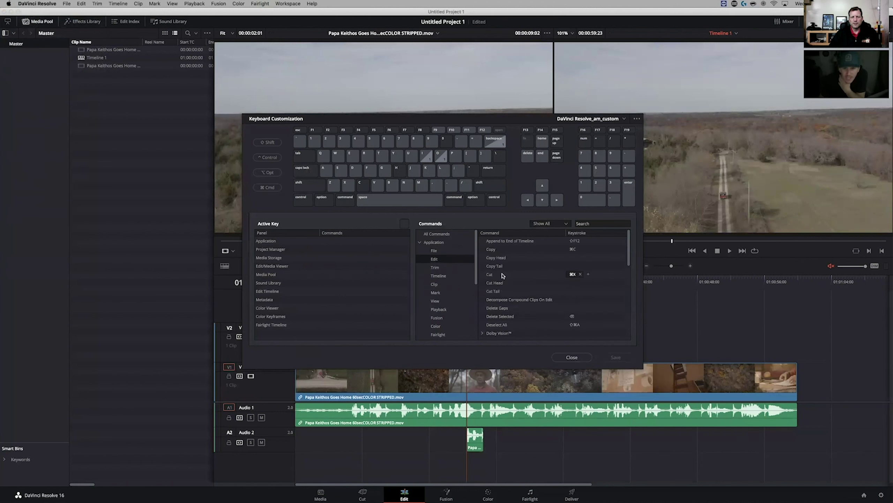
scroll(585, 322, "down", 5)
scroll(585, 321, "down", 5)
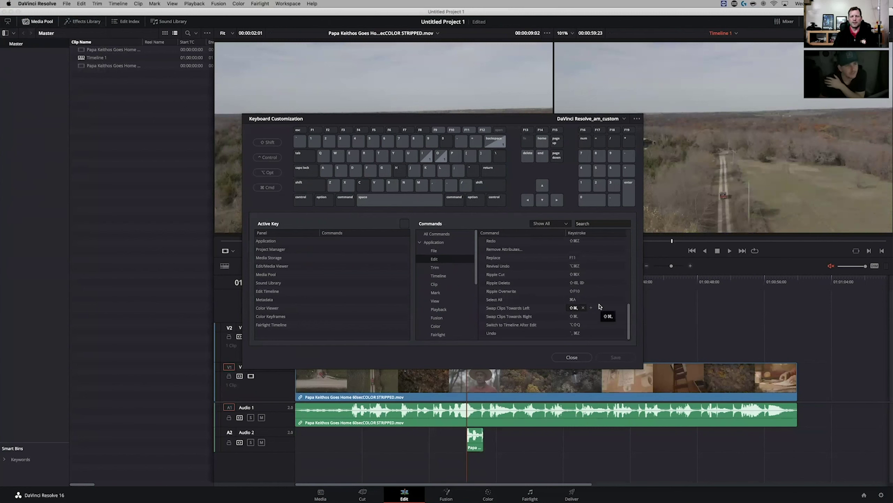
left_click(572, 358)
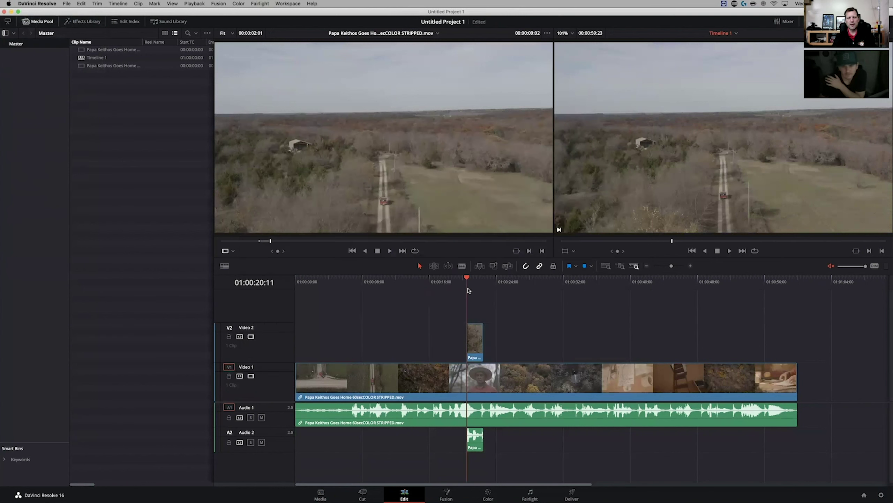
Turn off linked selection and move only the short Video 2 clip about three seconds earlier, without its audio.
left_click(536, 266)
left_click(478, 333)
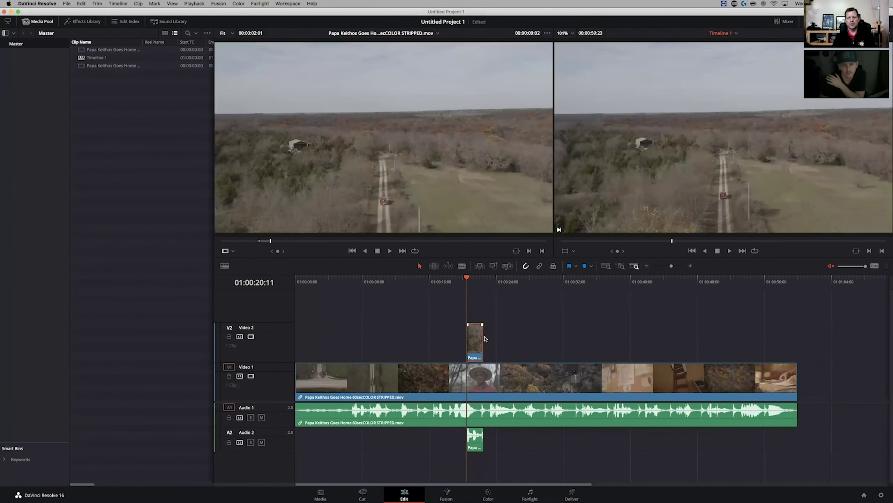
key("super+z")
Split the Video 1 clip at 01:00:27:01 and again at 01:00:30:15.
left_click(522, 281)
left_click(534, 374)
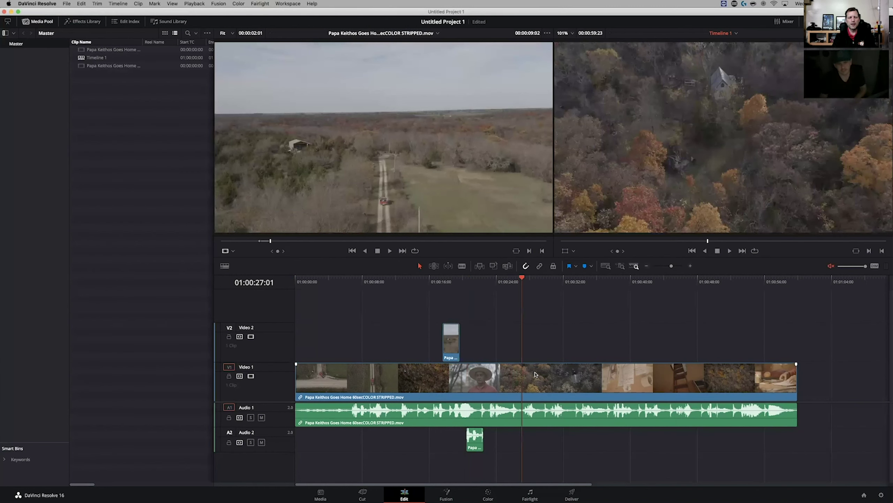
key("super+b")
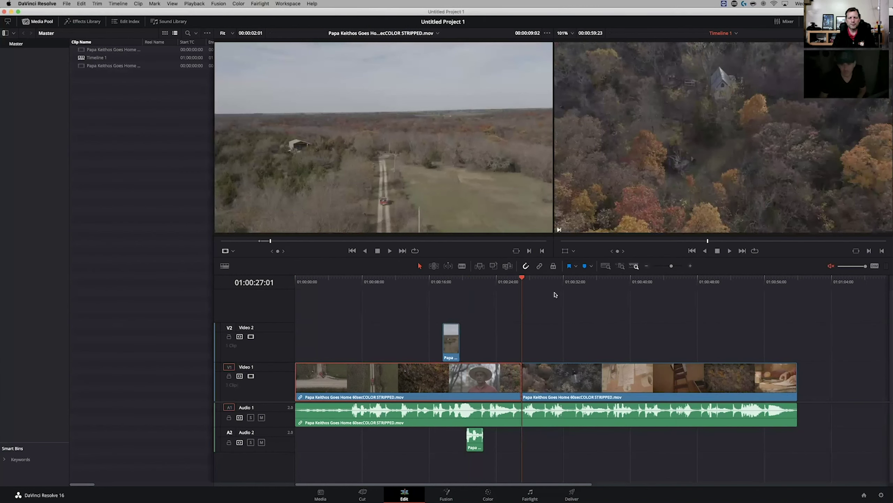
left_click(552, 282)
left_click(565, 372)
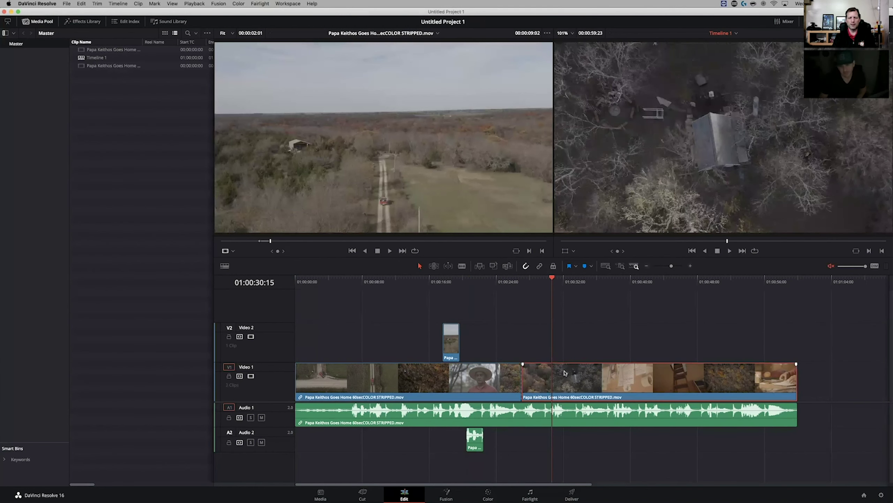
key("super+b")
Cut out the Video 1 section from 01:00:30:15 to 01:00:37:09, leaving a gap, and save the project.
left_click_drag(548, 285, 537, 291)
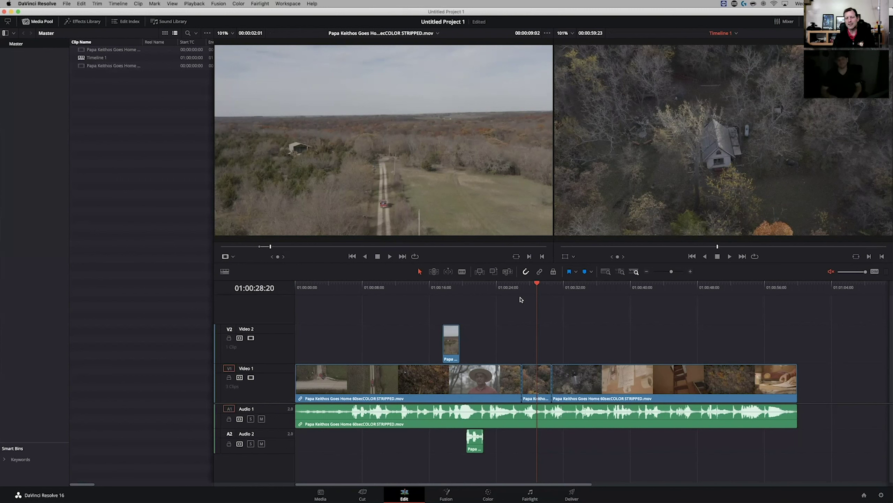
left_click(601, 378)
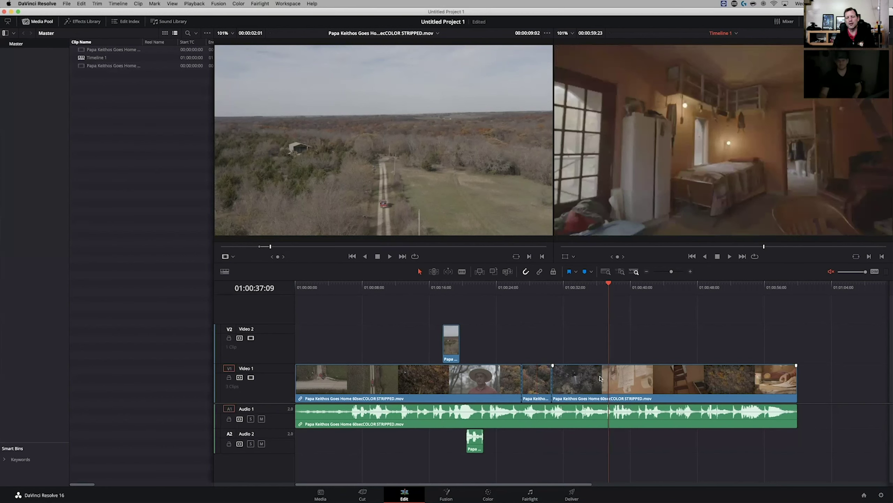
key("super+b")
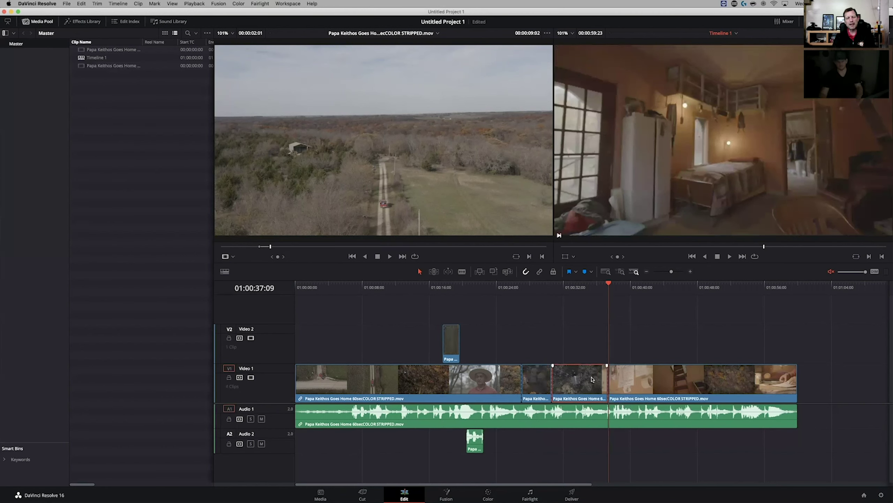
key("BackSpace")
key("super+s")
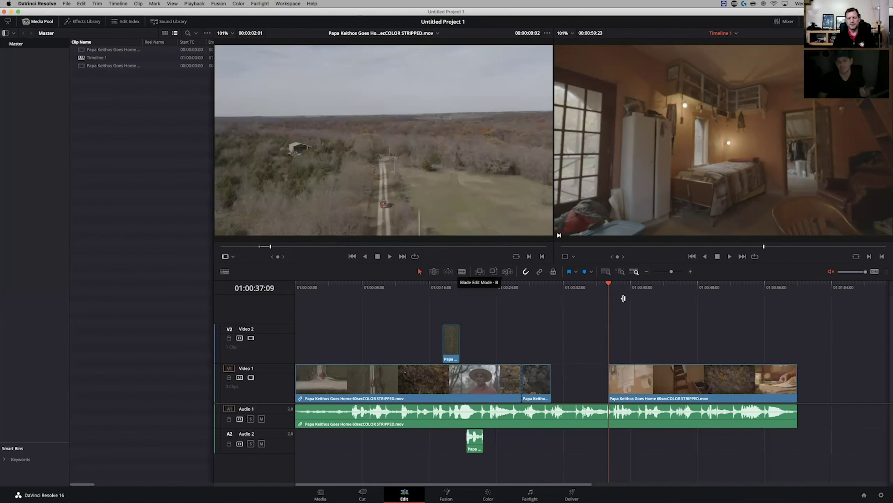
Blade the Video 1 clip after the gap at about 01:00:39 and save the project.
key("b")
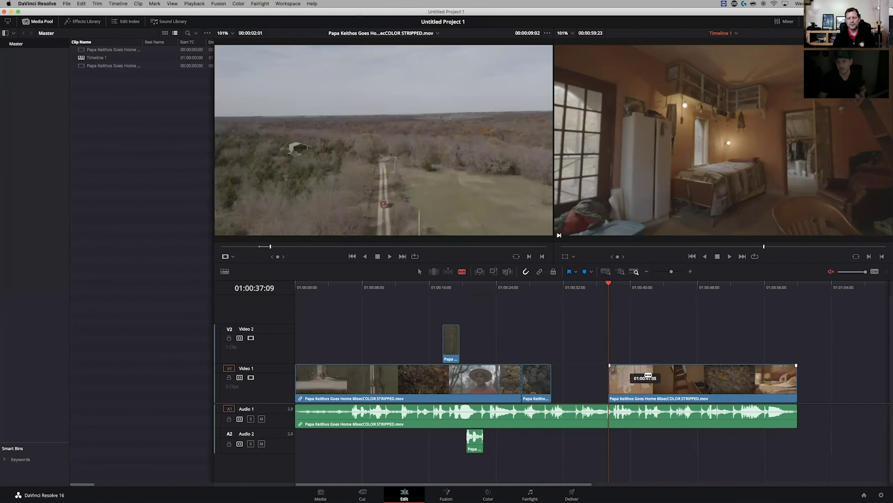
left_click(629, 379)
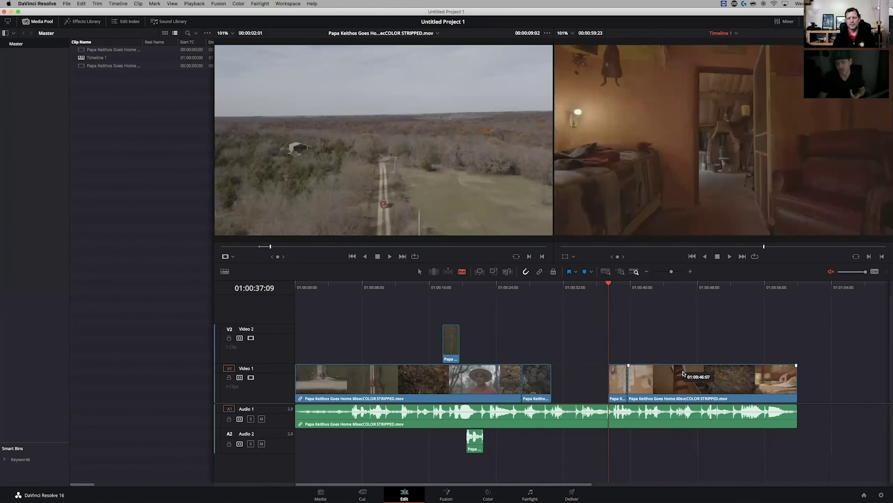
key("super+s")
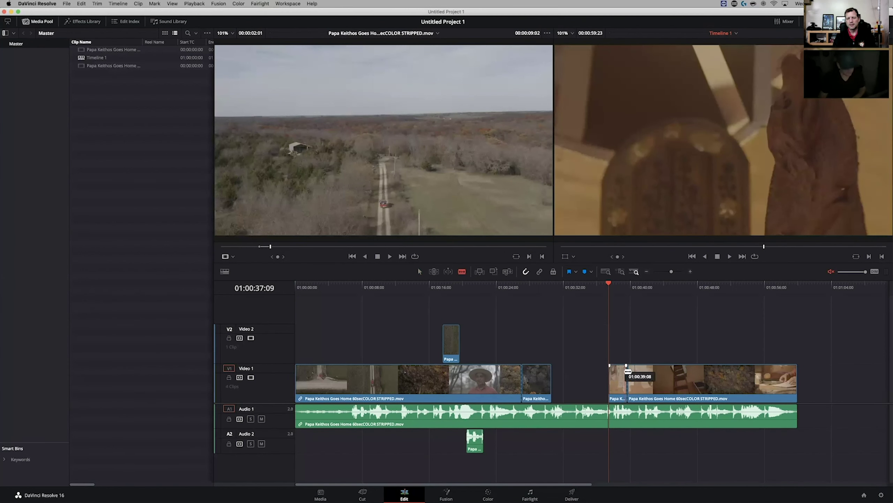
key("a")
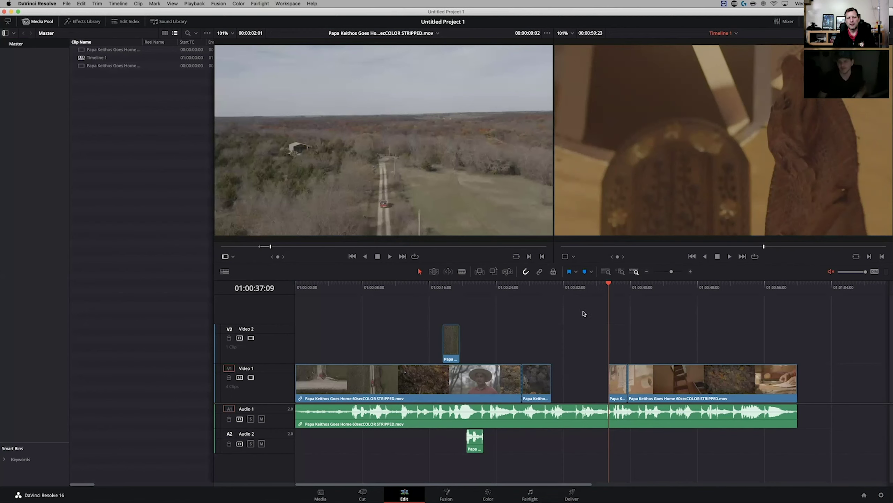
Extend the start of the short Video 1 clip after the gap back to 01:00:32:11.
left_click_drag(575, 287, 567, 286)
left_click(610, 378)
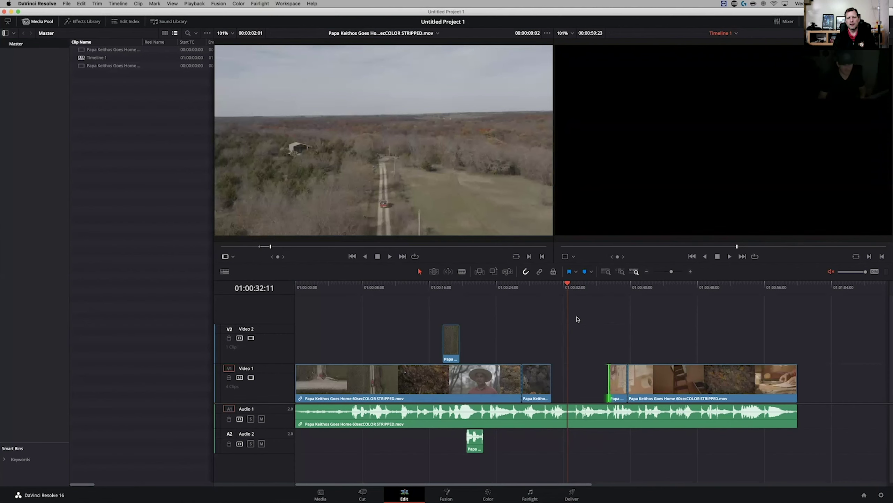
key("e")
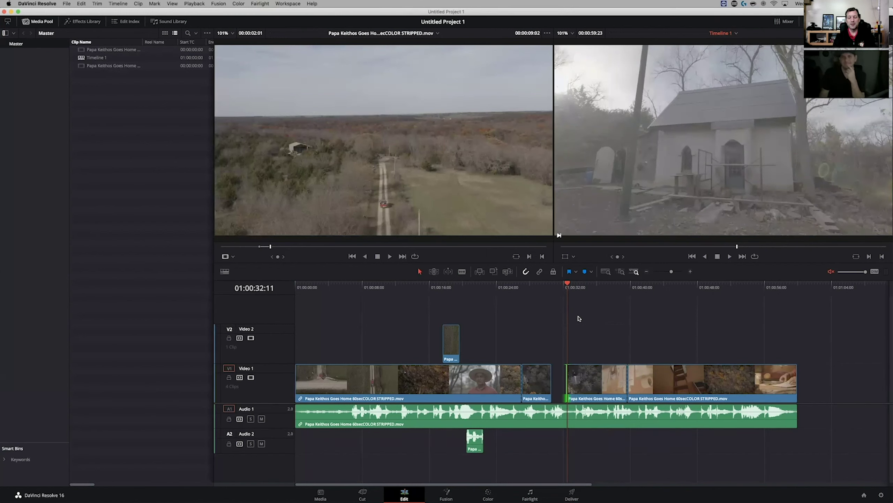
left_click(600, 323)
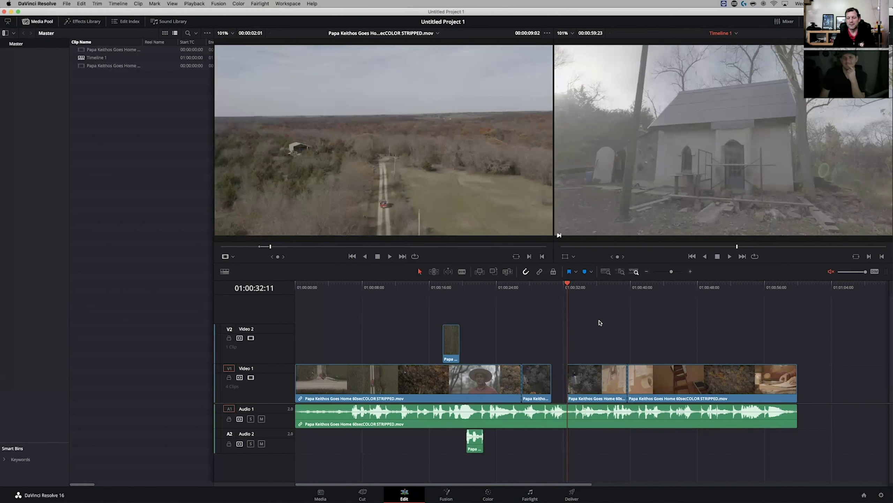
Close the remaining Video 1 gap between 01:00:30:15 and 01:00:32:11 with a ripple delete.
key("shift+v")
left_click(560, 380)
key("Delete")
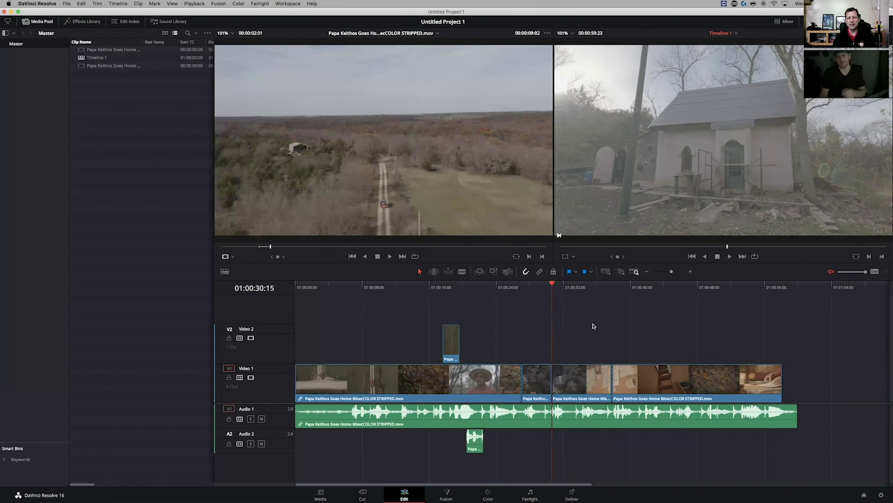
left_click_drag(589, 289, 632, 291)
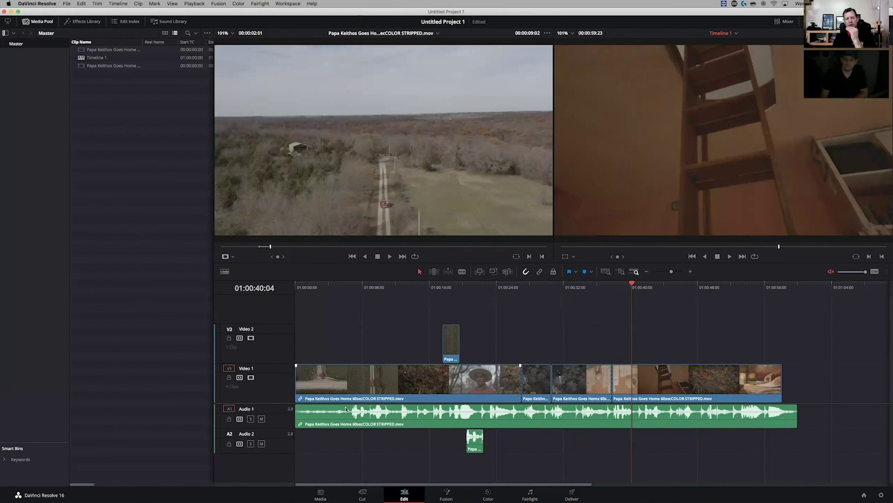
left_click(541, 388)
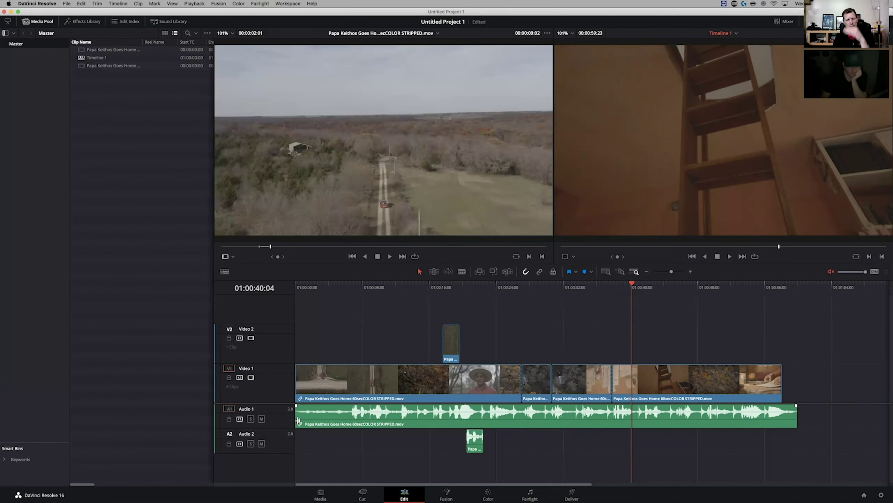
Switch the timeline's audio tracks to the full waveform view and raise the audio track height to maximum.
left_click(225, 270)
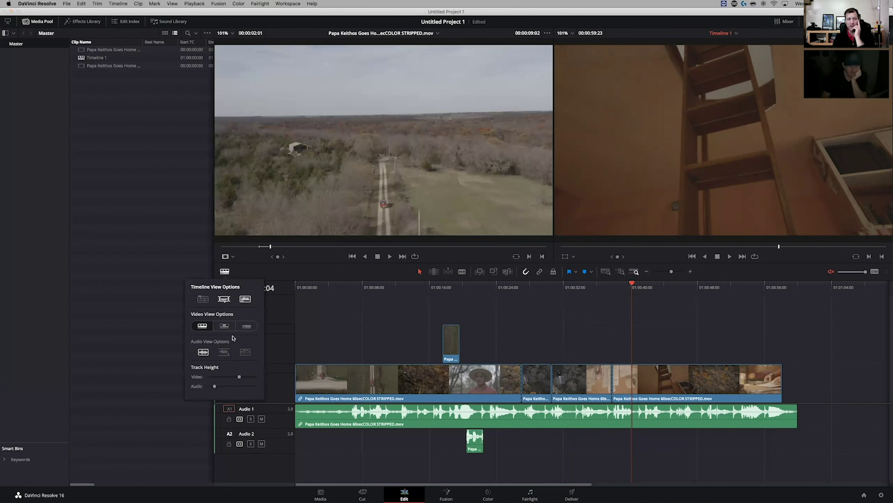
left_click(224, 352)
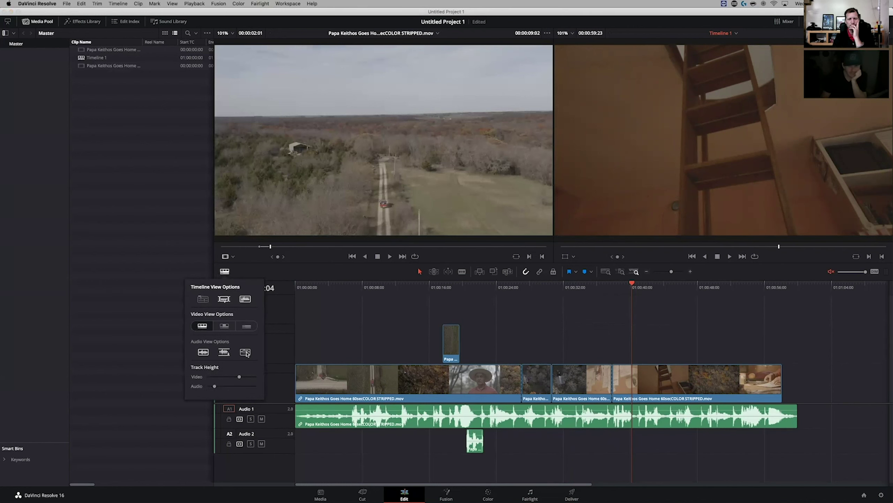
left_click_drag(215, 387, 257, 393)
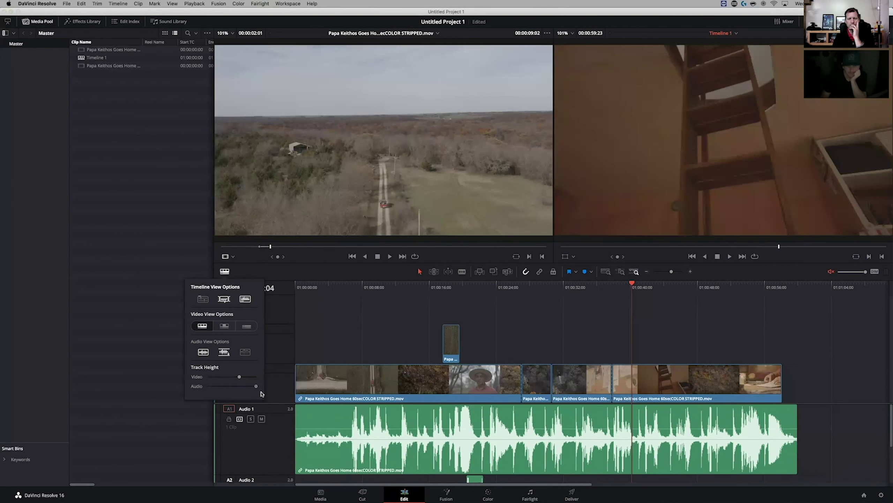
left_click(225, 271)
left_click(226, 271)
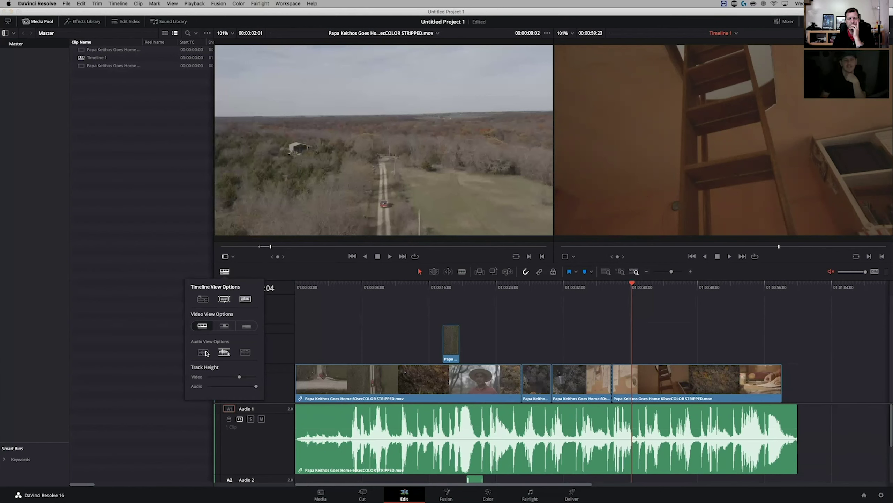
Try out the rectified and bordered audio waveforms and the alternative video clip views in the timeline view options.
left_click(225, 352)
left_click(245, 352)
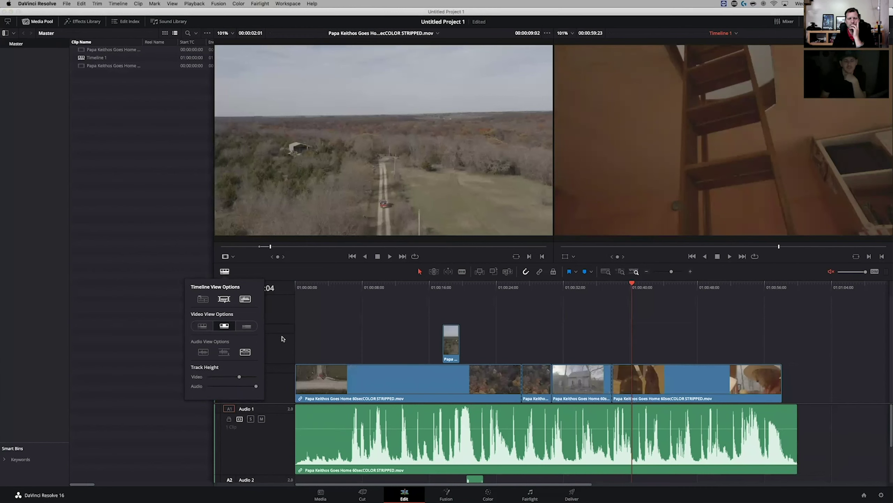
left_click(246, 327)
left_click(225, 327)
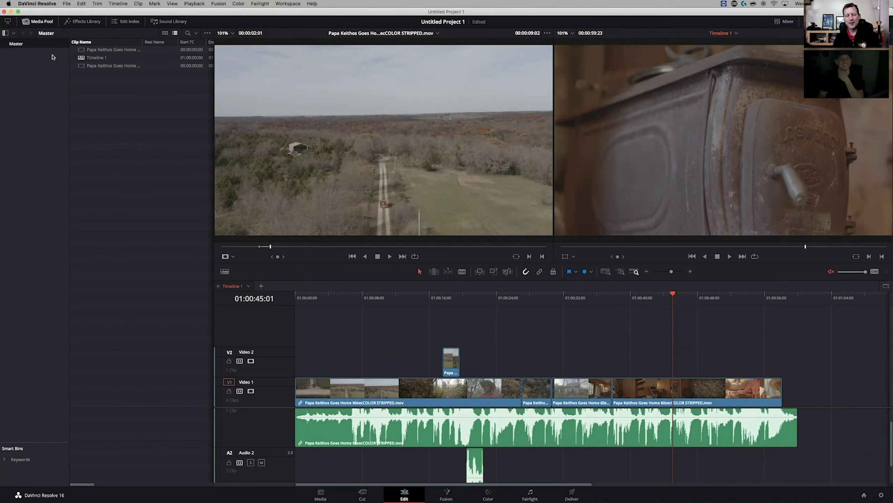
View the Media Storage and user UI Settings in the application preferences, closing them without saving.
left_click(41, 4)
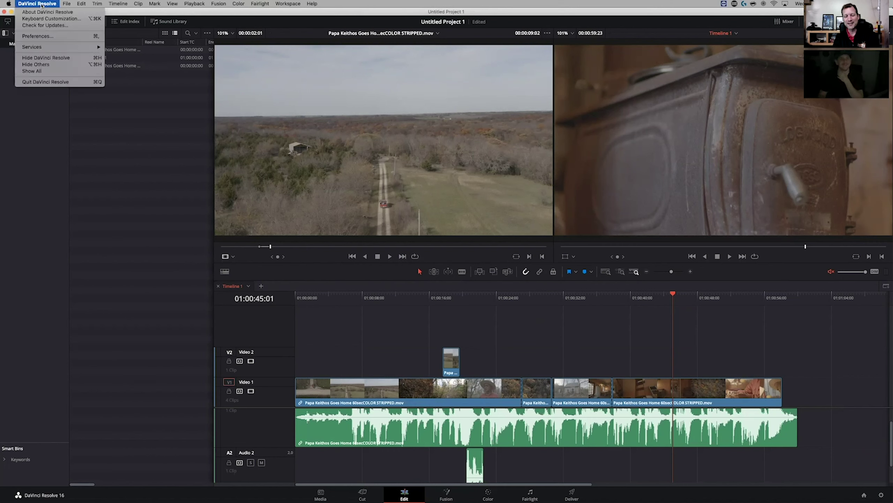
left_click(41, 36)
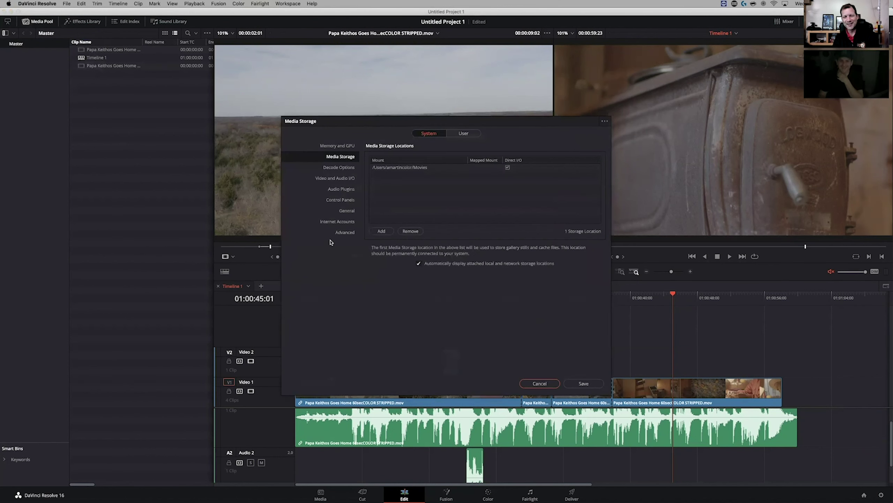
left_click(468, 135)
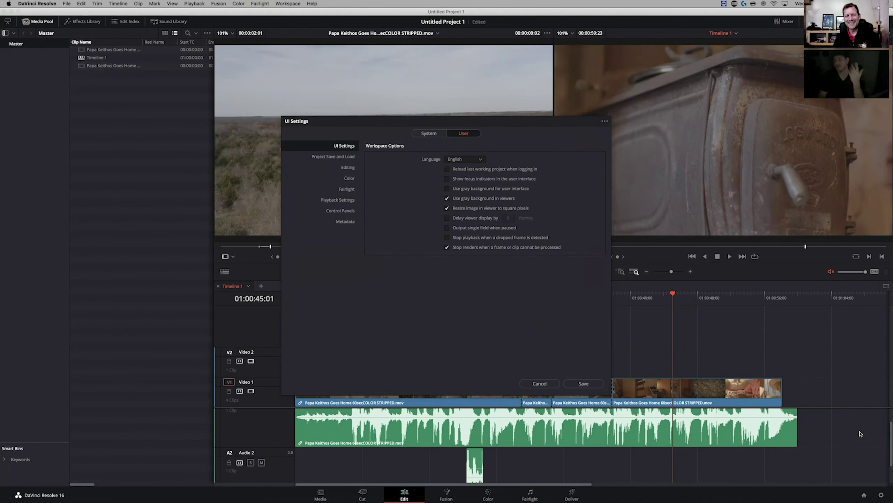
left_click(540, 382)
Switch to the Media page and review the Master Settings in the project settings without saving.
left_click(320, 494)
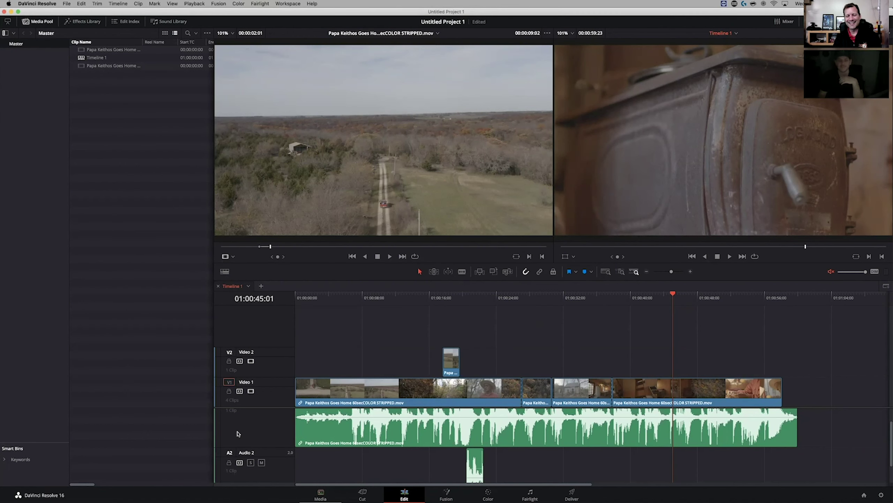
left_click(882, 495)
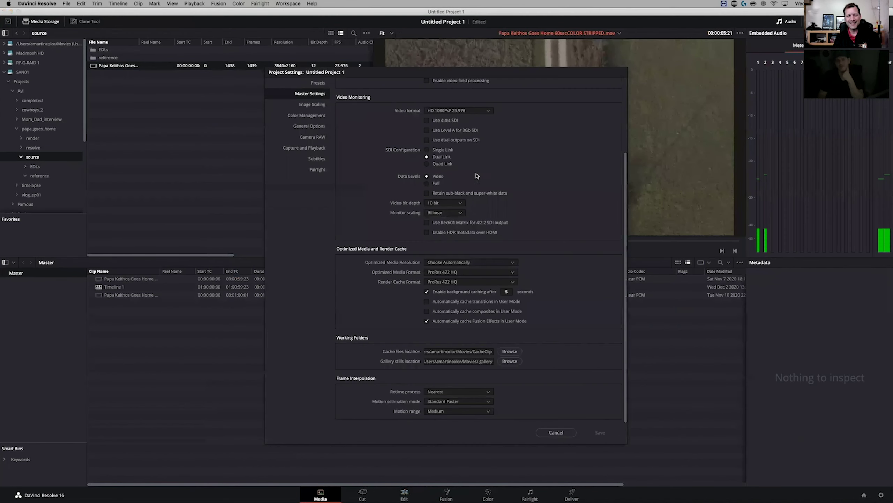
scroll(554, 204, "up", 3)
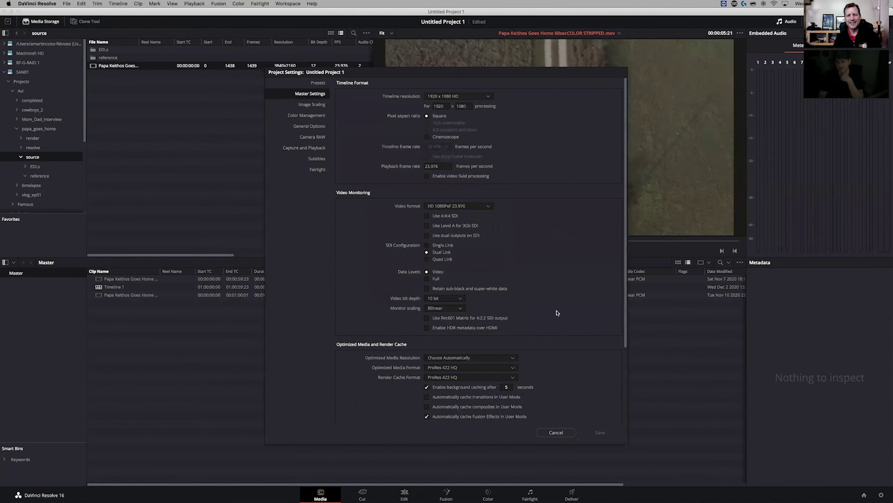
left_click(555, 433)
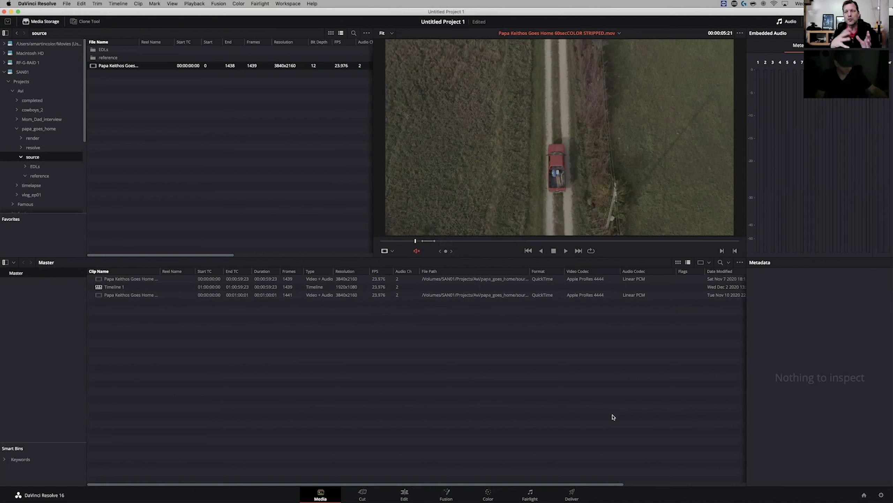
Switch to Finder and show the contents of the z_template folder in Projects.
key("super+Tab")
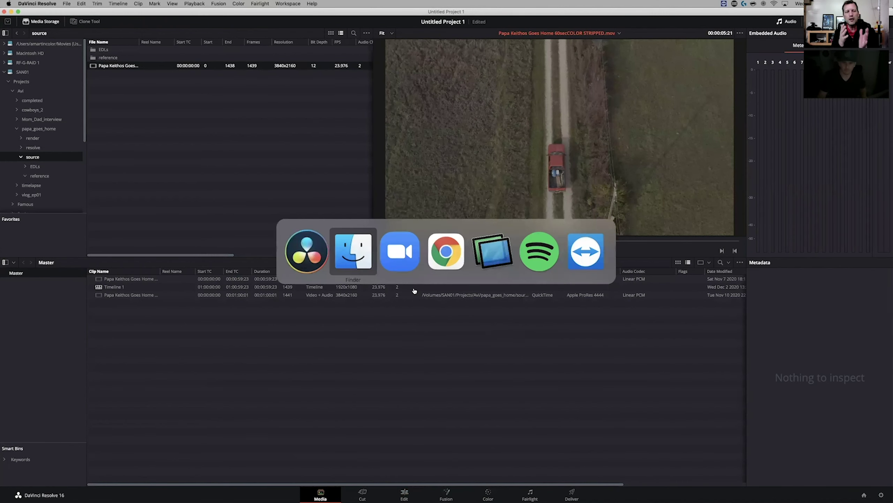
left_click(351, 250)
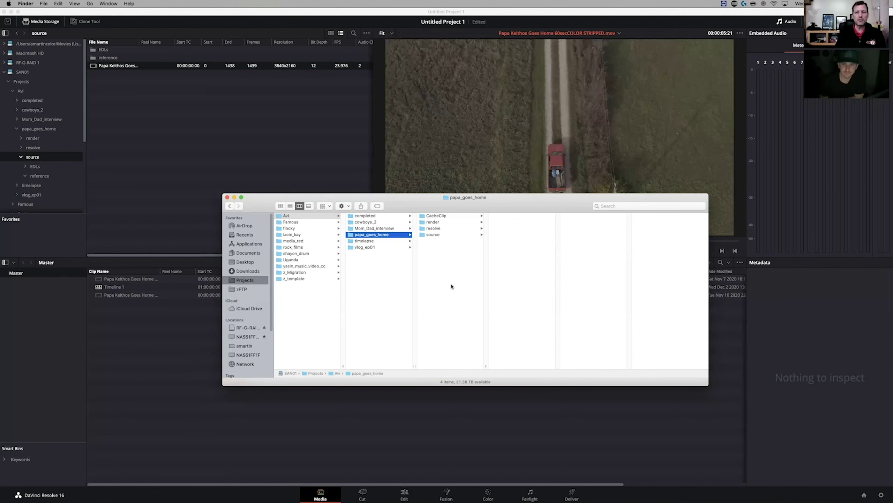
key("Left")
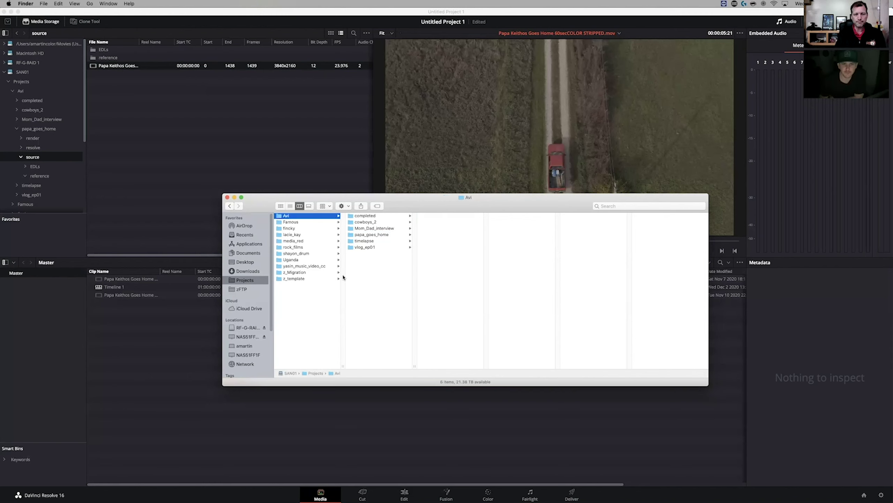
left_click(317, 279)
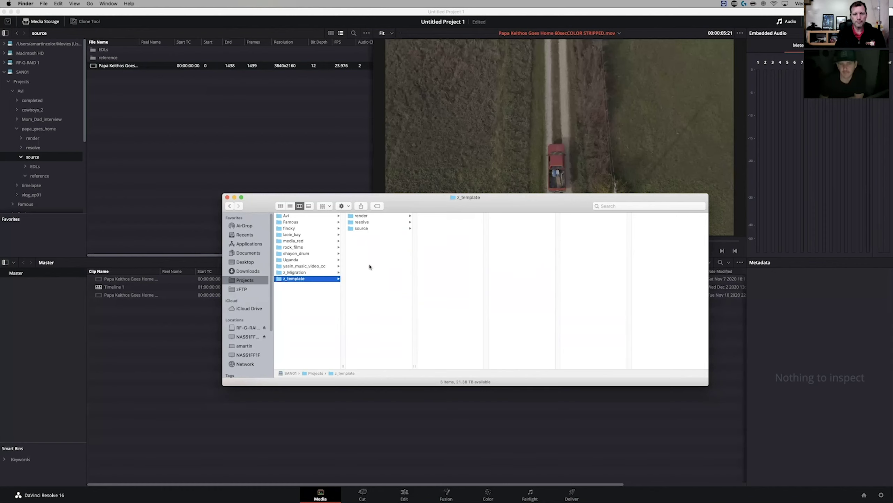
Look through the template's render, resolve and source folders, including color_review and reference, and return to the z_template level.
left_click(371, 216)
key("Right")
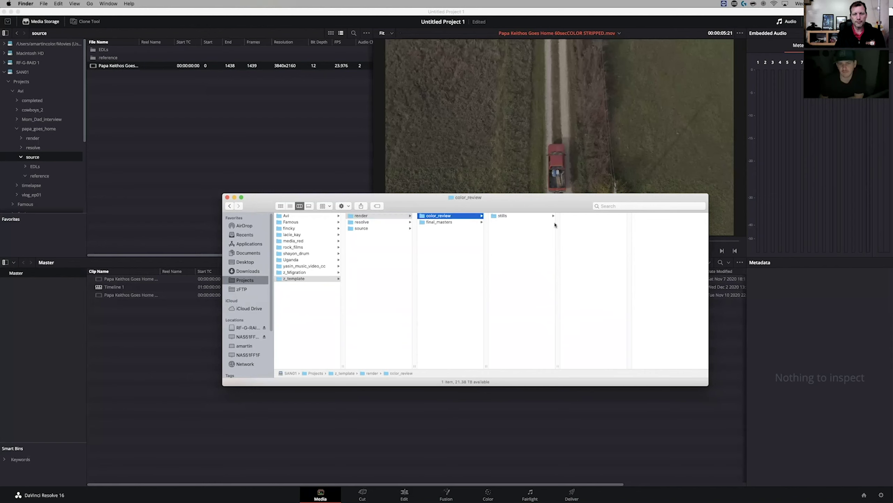
key("Down")
left_click(374, 222)
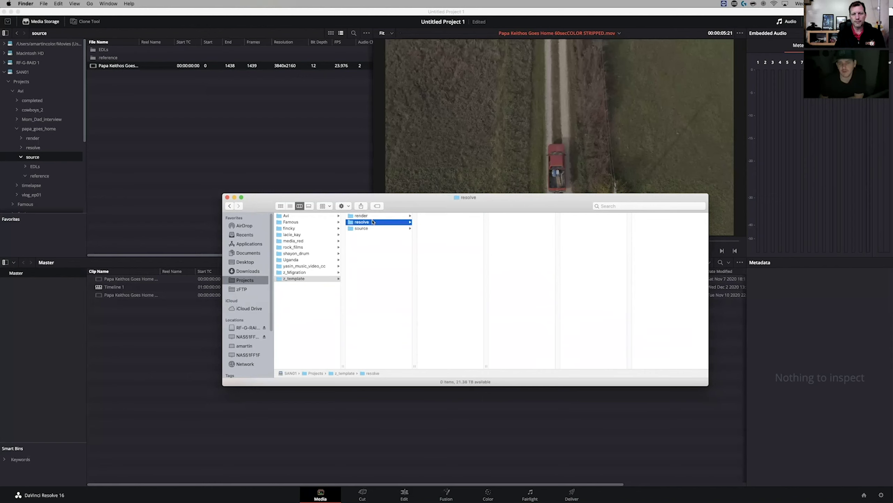
key("Down")
key("Right")
left_click(438, 223)
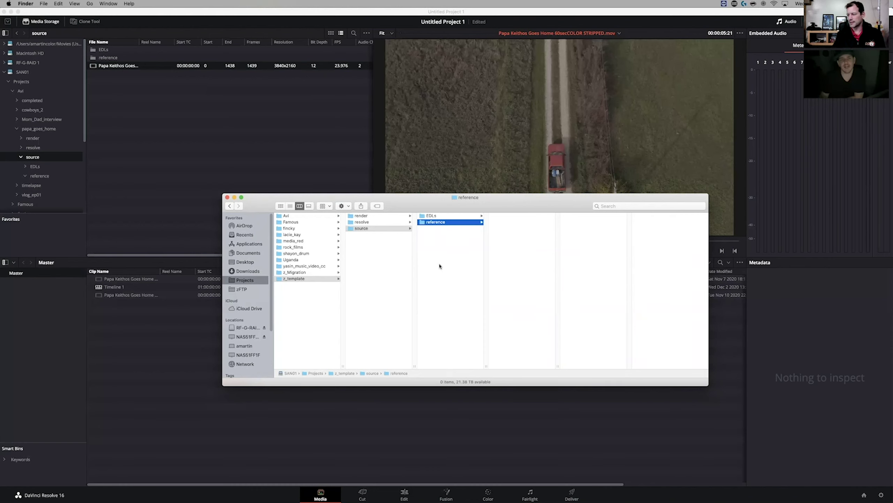
left_click(386, 262)
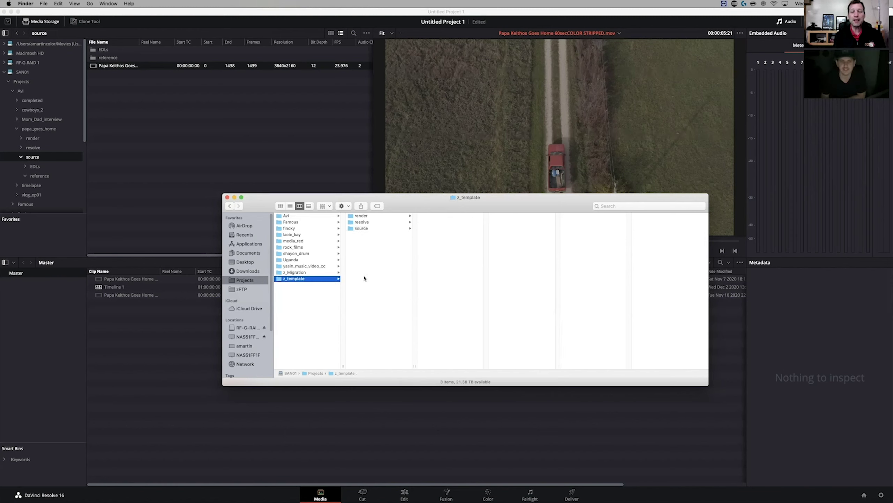
Browse to the client's papa_goes_home project folder and view its resolve subfolder.
left_click(300, 215)
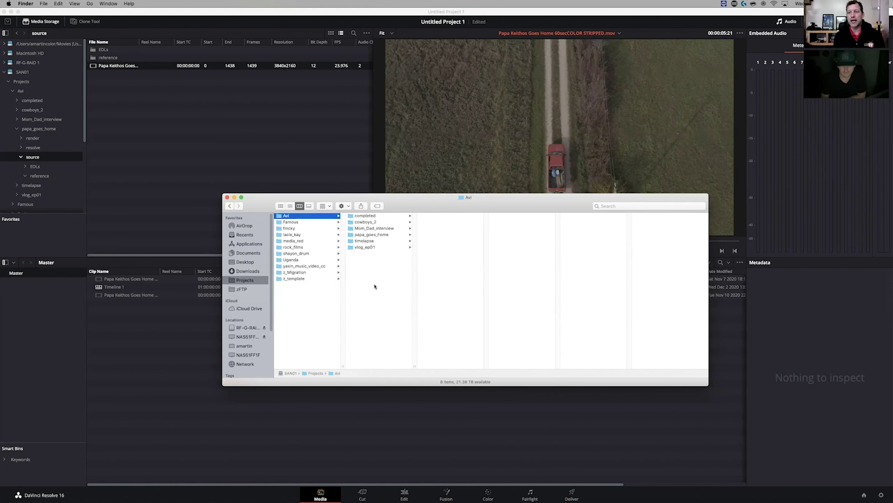
left_click(383, 235)
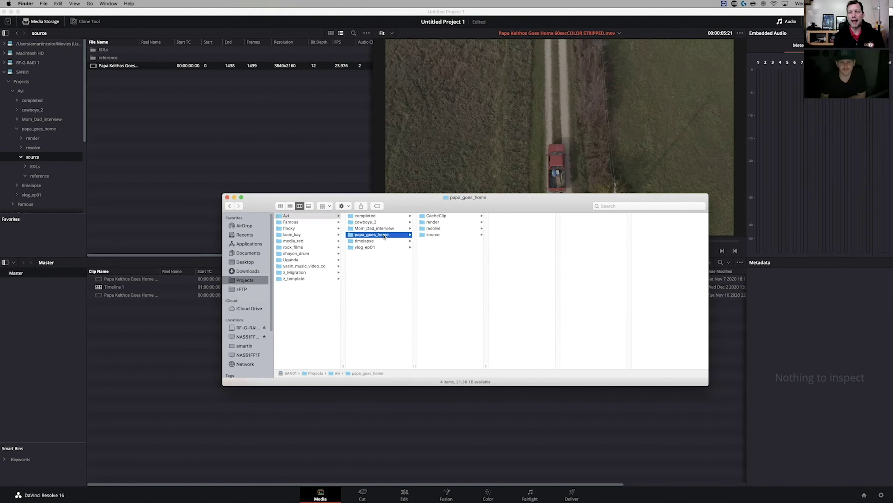
left_click(447, 229)
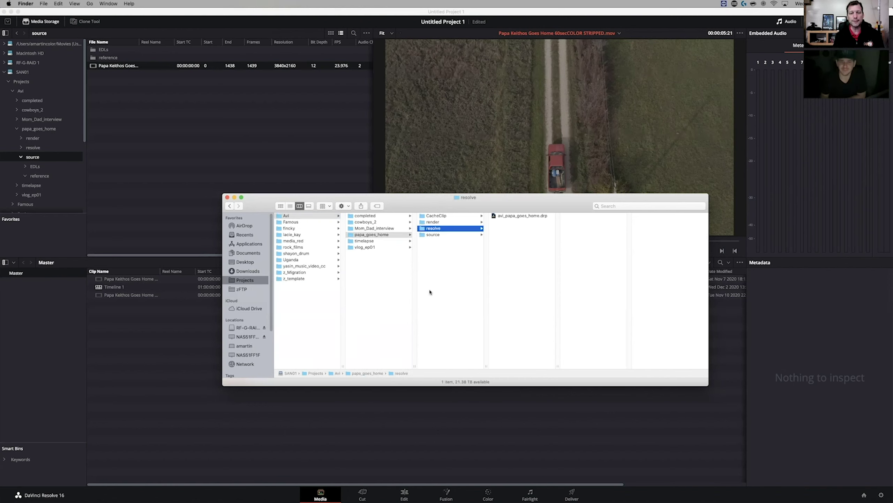
mouse_move(351, 236)
left_mouse_down()
mouse_move(386, 253)
mouse_move(386, 274)
mouse_move(362, 235)
left_mouse_up()
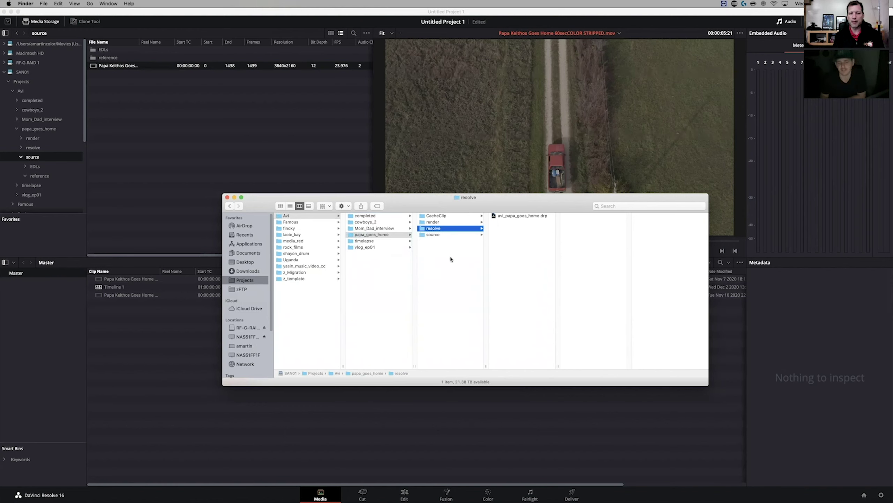
Examine the CacheClip, render and resolve folders of papa_goes_home, including final_masters and the avi_papa_goes_home.drp project file.
left_click(454, 215)
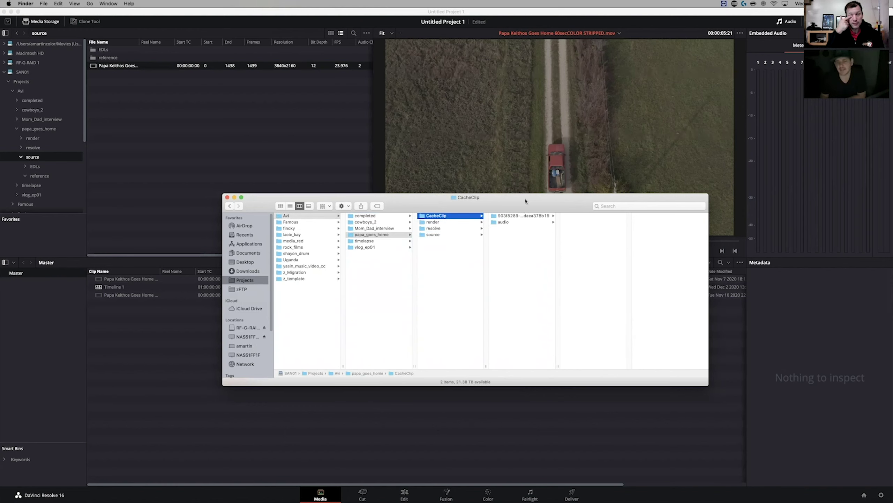
left_click(522, 216)
left_click(518, 221)
left_click(443, 221)
left_click(509, 215)
left_click(512, 221)
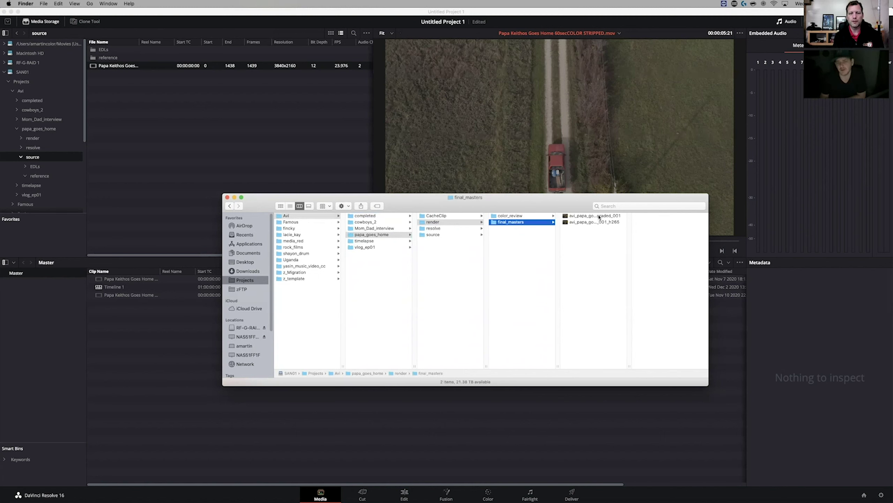
left_click(434, 229)
left_click(520, 216)
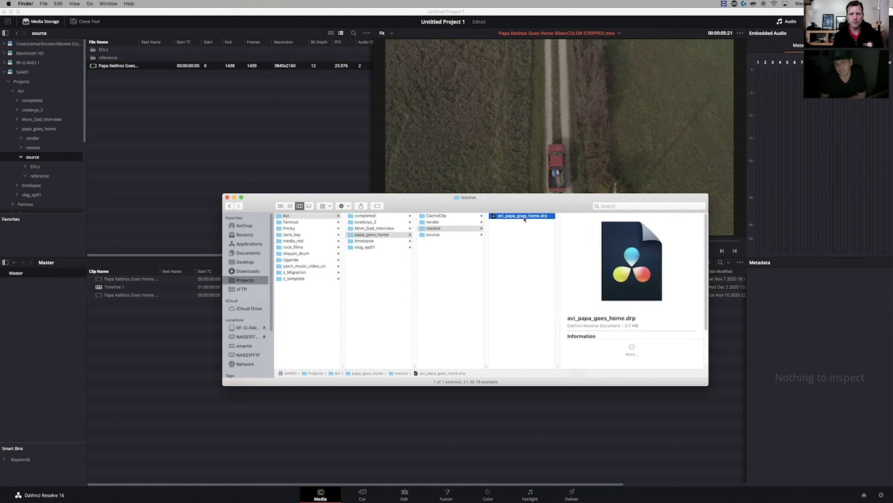
Inspect the papa_goes_home source folder: its EDLs, the color-stripped movie and the reference movie Papa Keithos Goes Home 60 Second.mov.
left_click(444, 235)
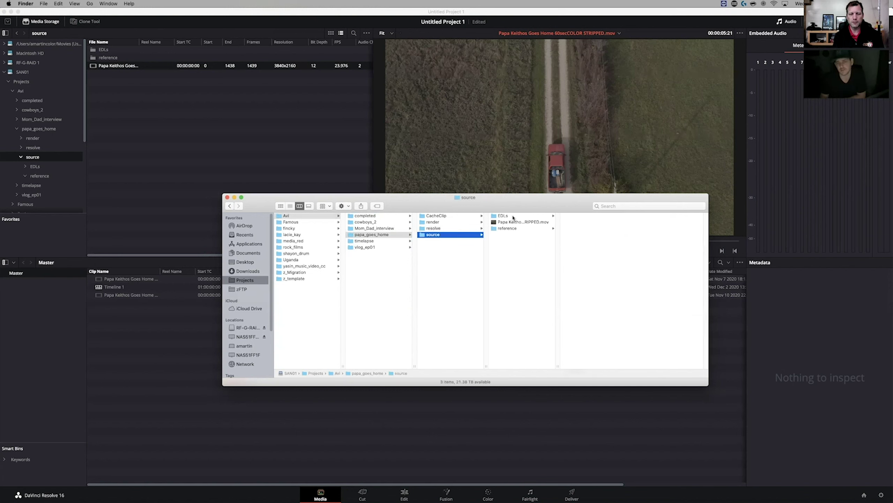
left_click(511, 215)
left_click(519, 222)
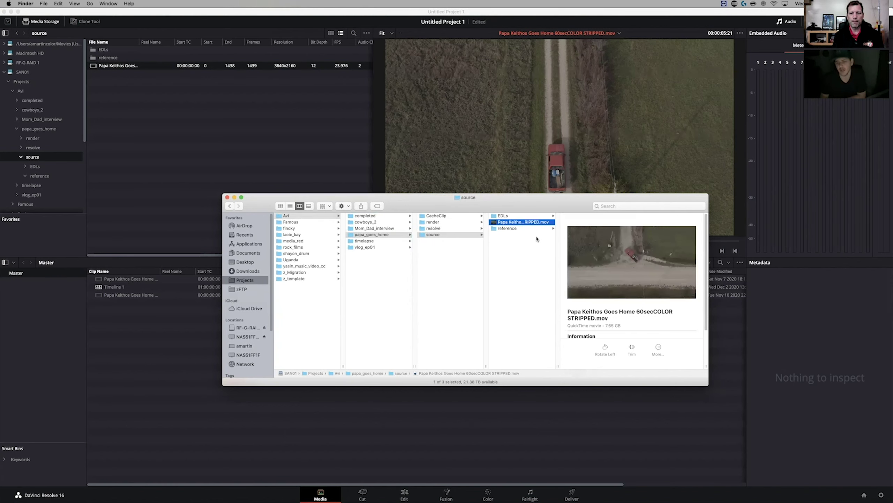
left_click(522, 228)
left_click(579, 216)
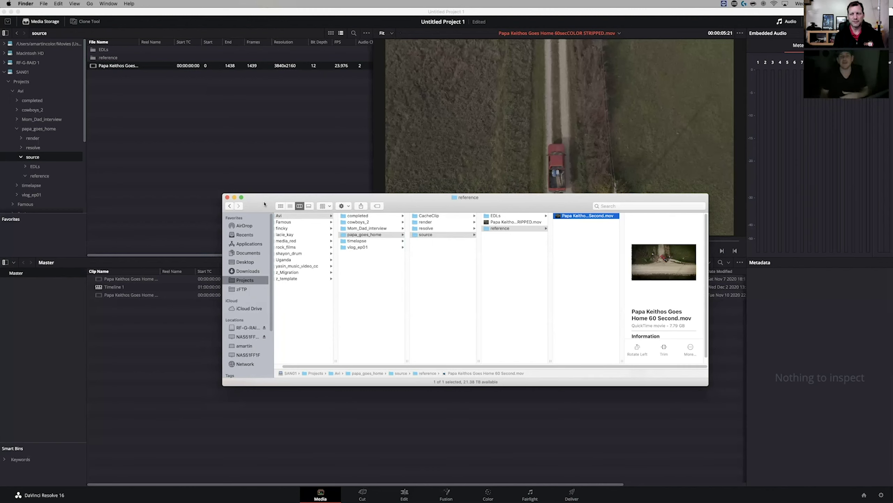
left_click(508, 286)
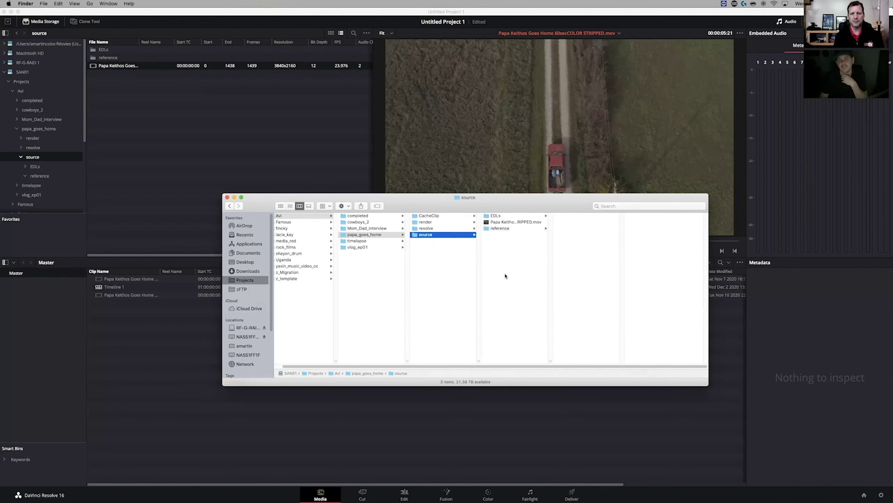